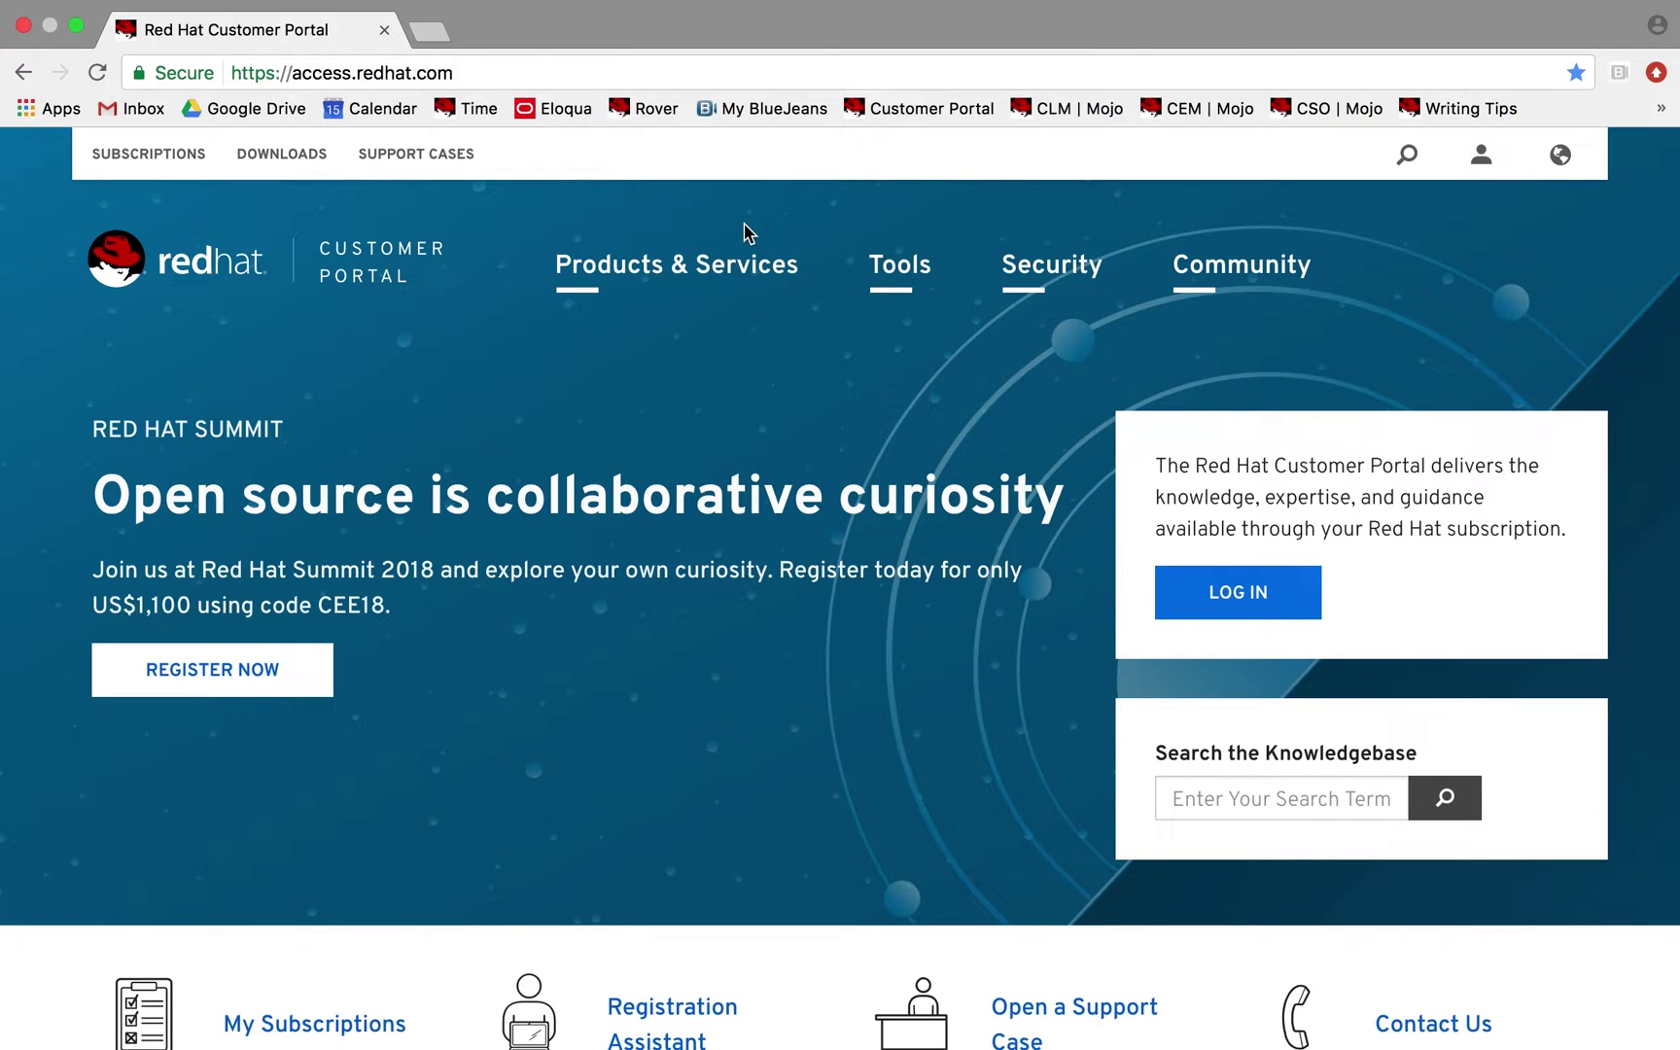
- Go from the portal home page to the Support Cases list using the top bar
left_click(442, 158)
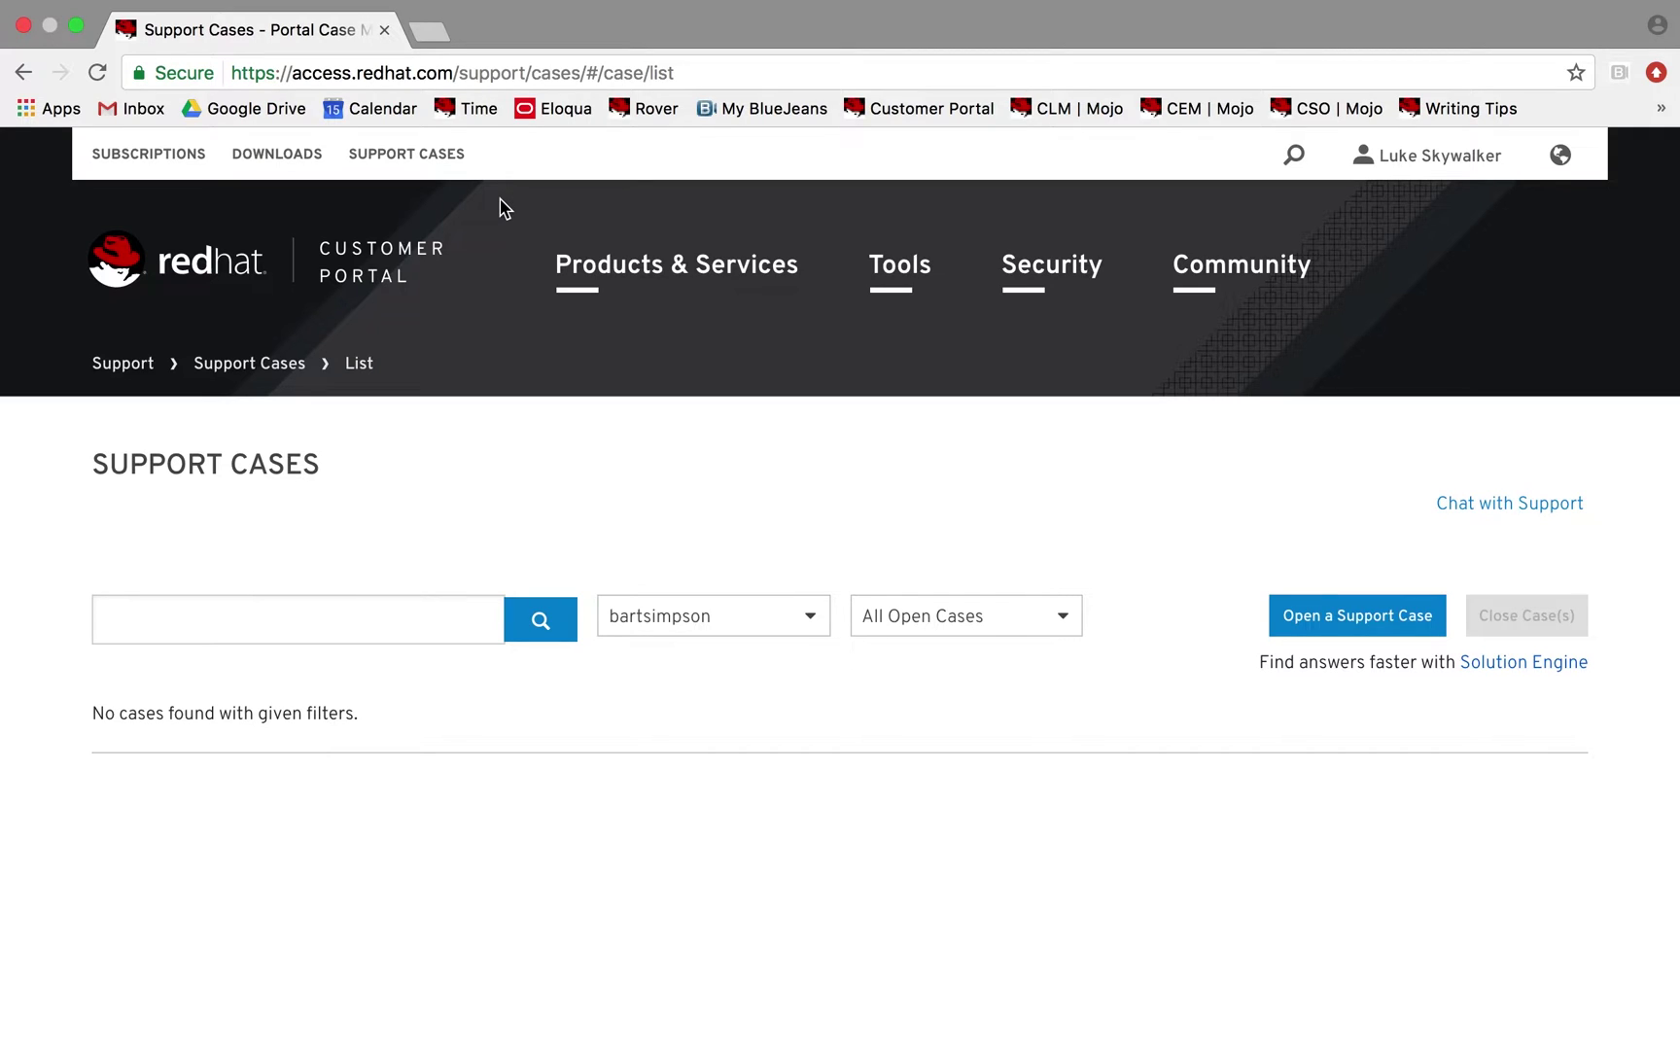
- Start a new support case and scroll down through its prefilled JBoss Site Publisher 5.1 form
left_click(1330, 639)
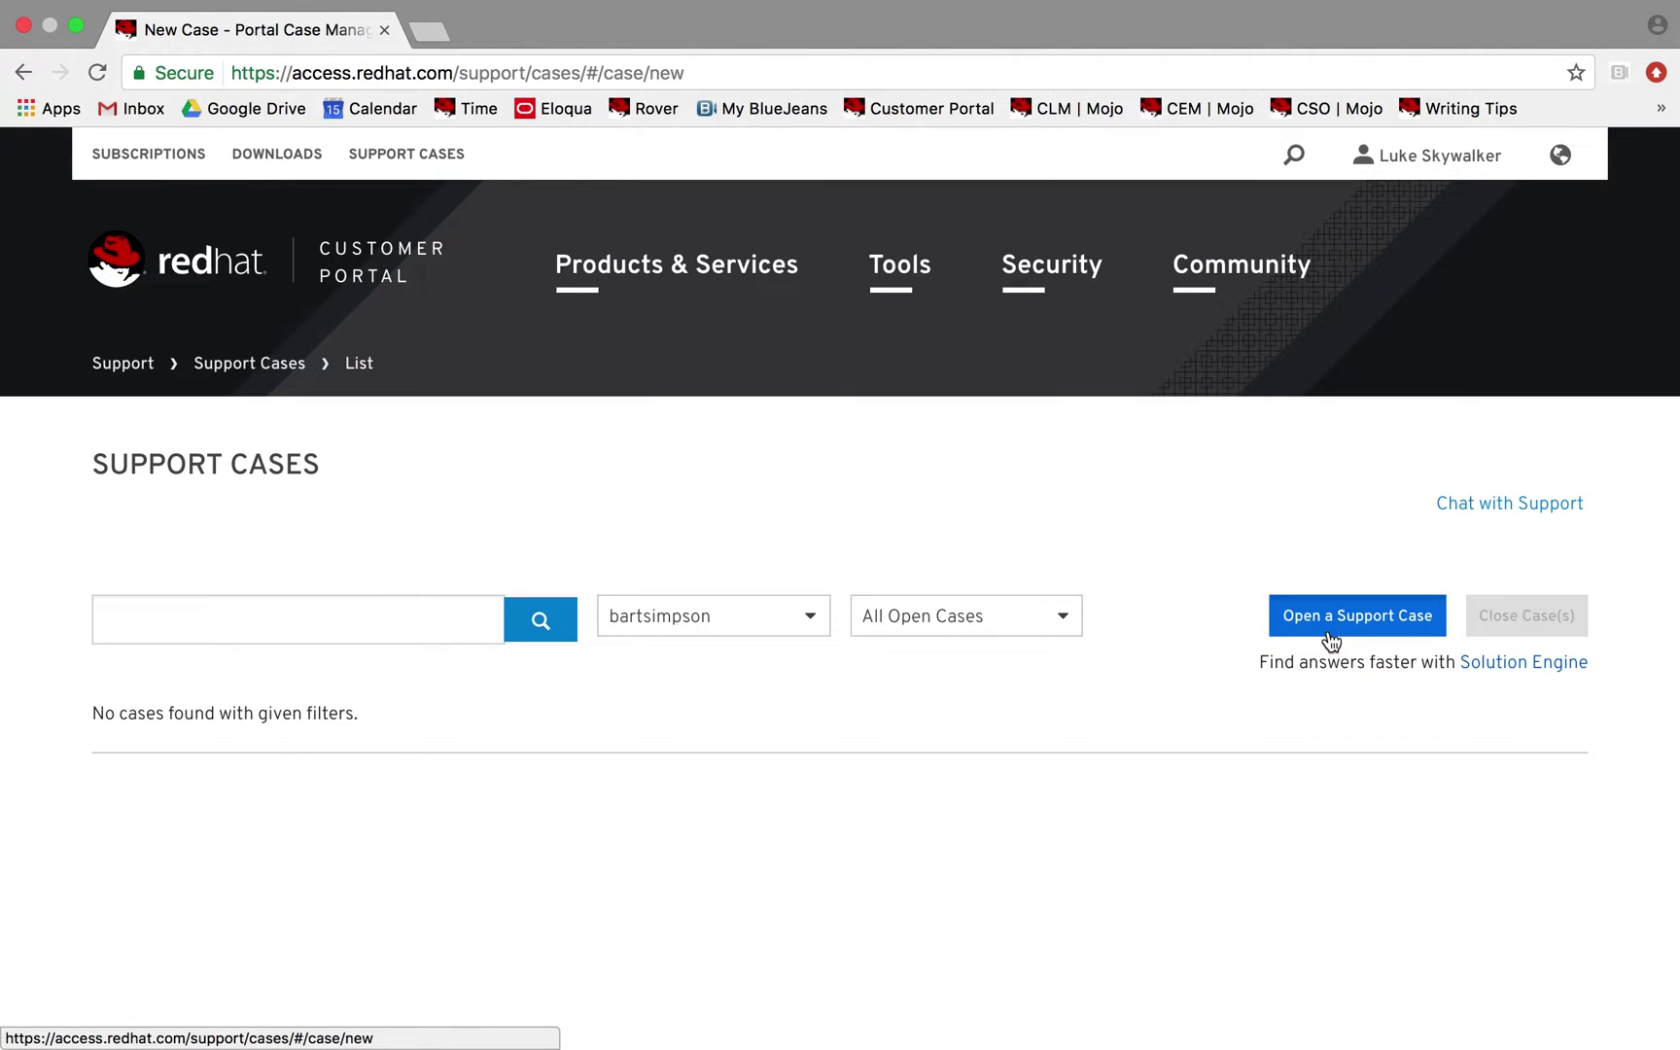
scroll(1085, 613, "down", 3)
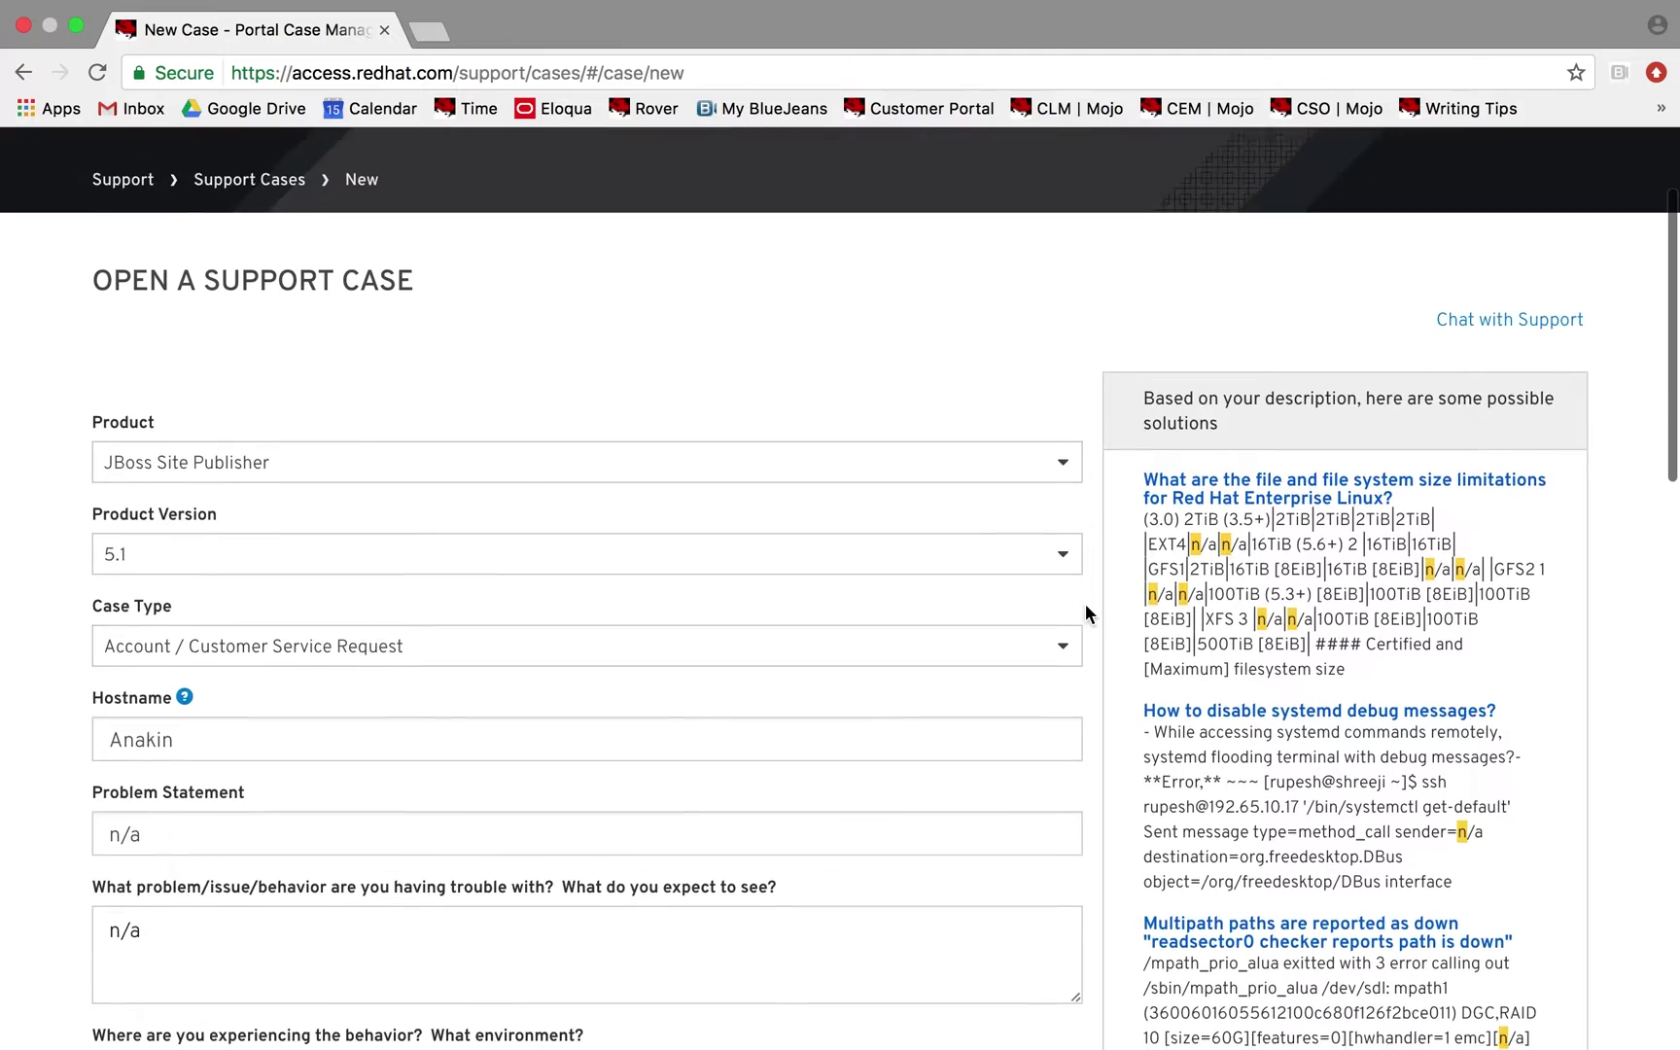
scroll(1085, 612, "down", 3)
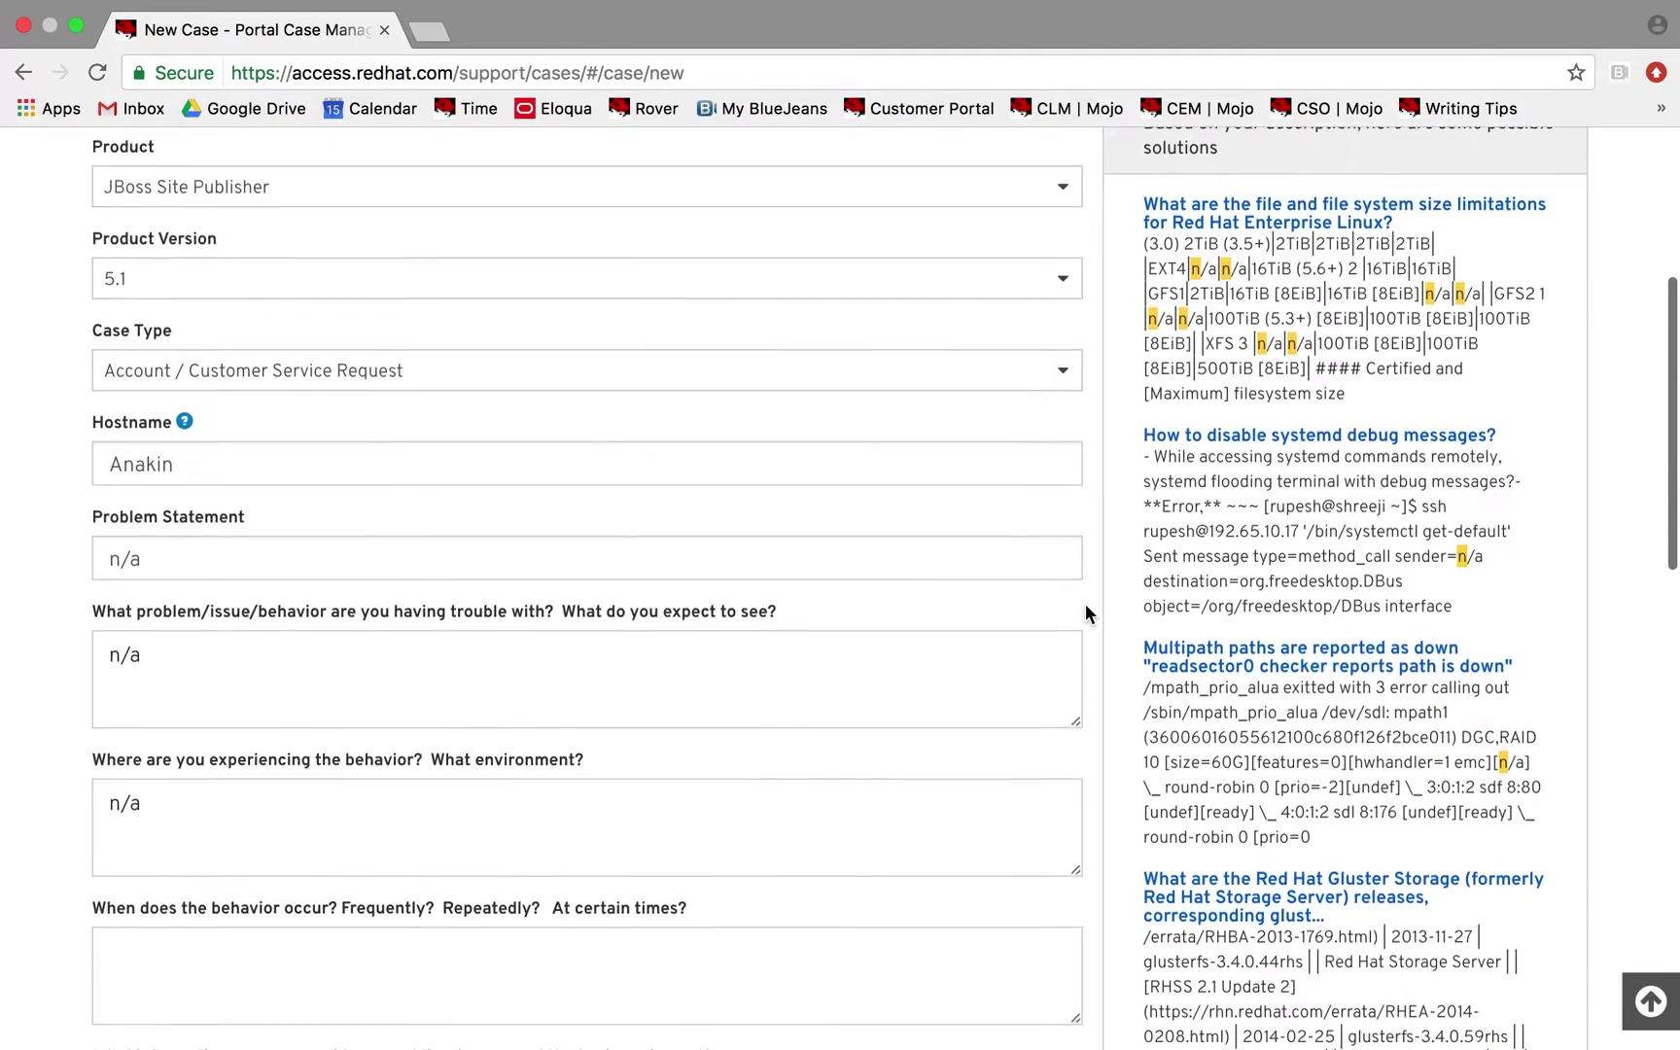
scroll(1085, 610, "down", 4)
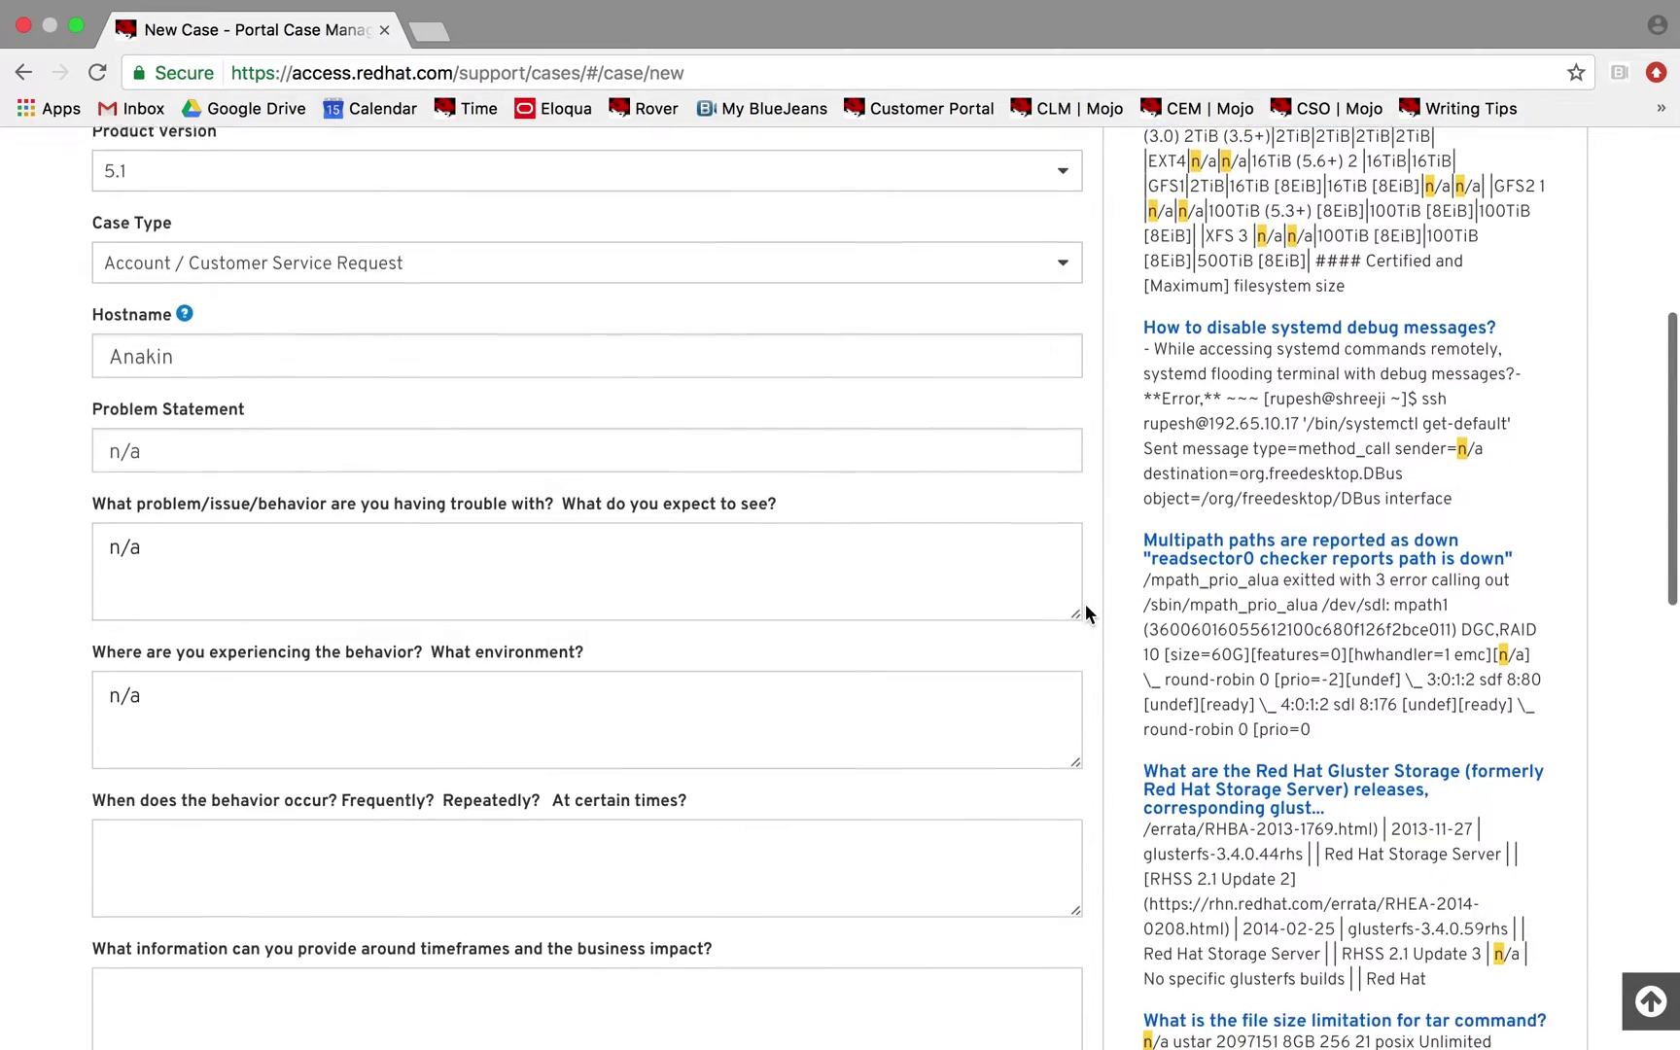
scroll(1085, 603, "down", 2)
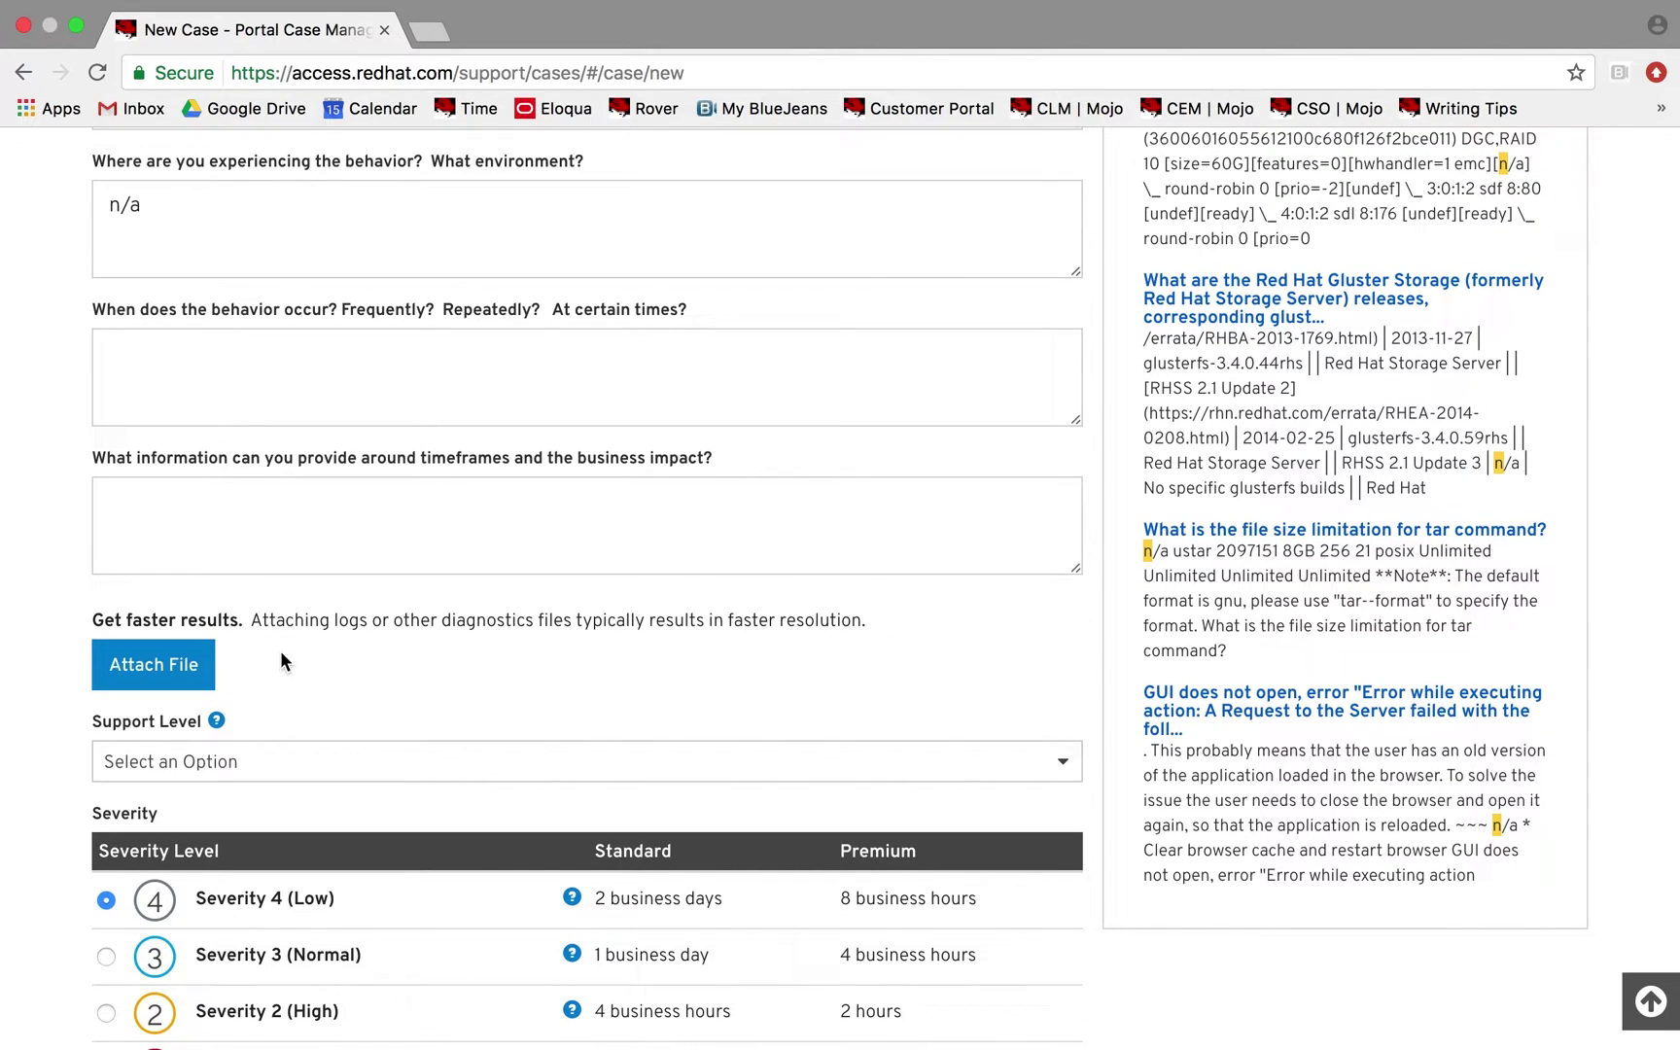
left_click(156, 671)
- Review the case form and solutions panel down to the Submit button
scroll(1092, 641, "up", 4)
scroll(1091, 639, "up", 4)
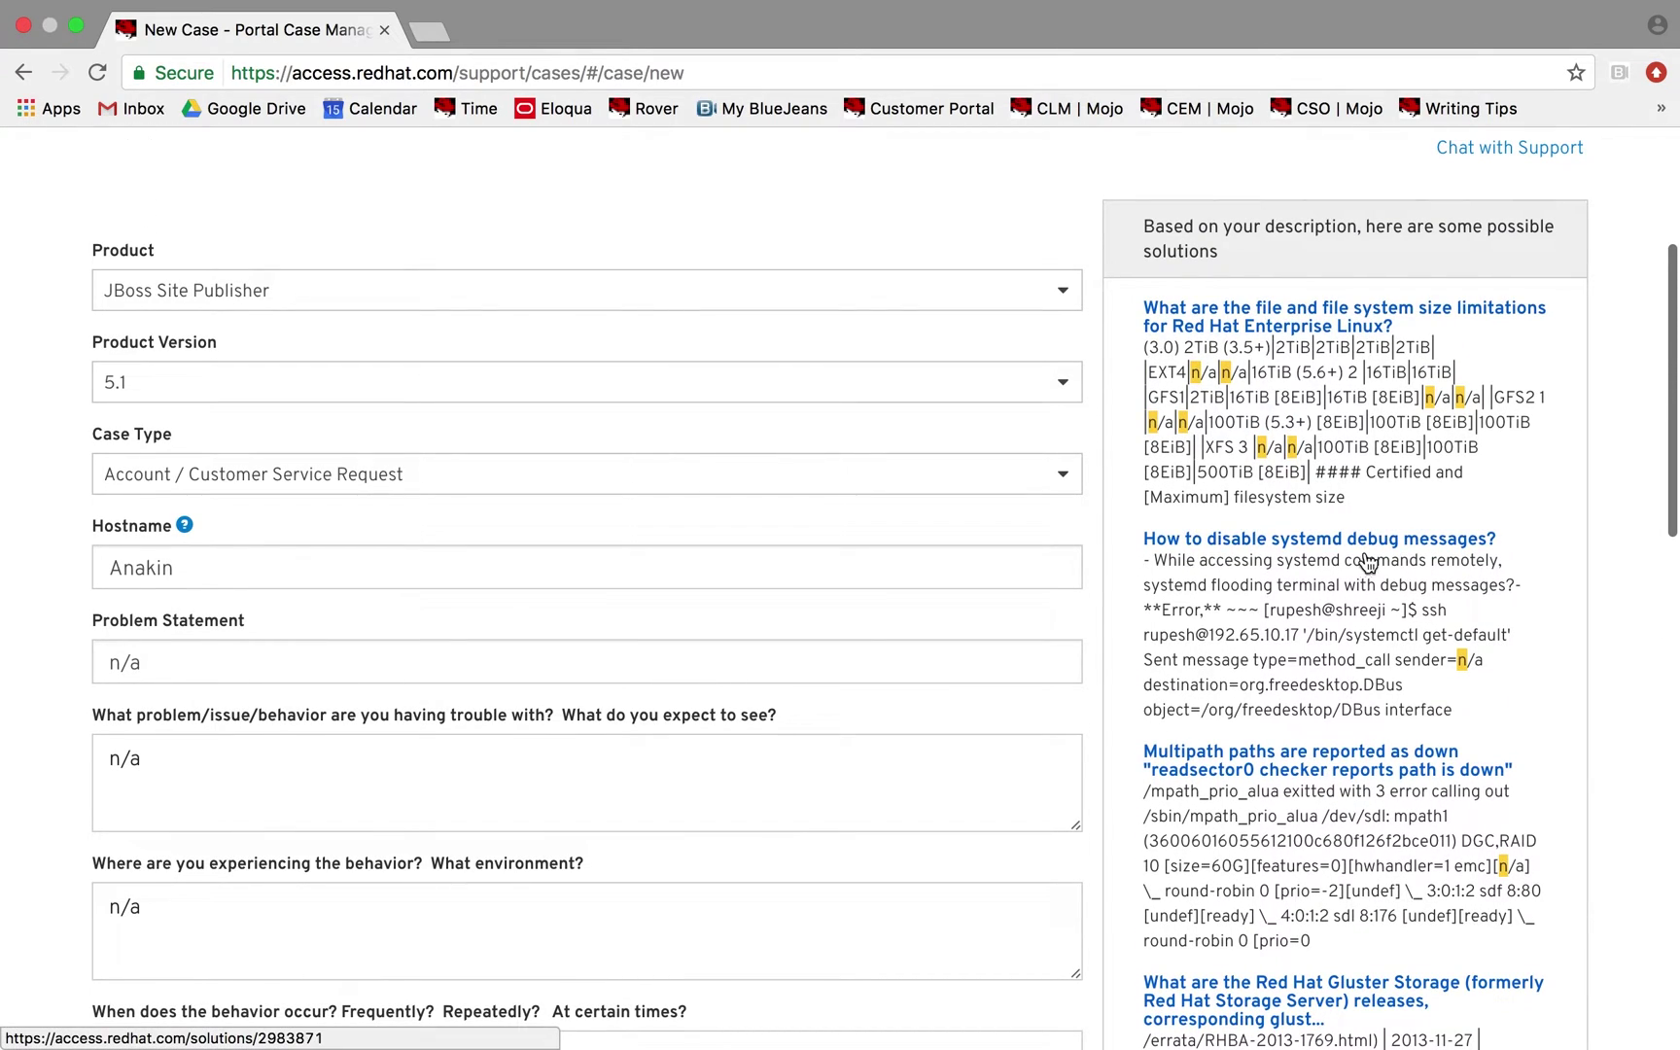
scroll(1377, 768, "down", 3)
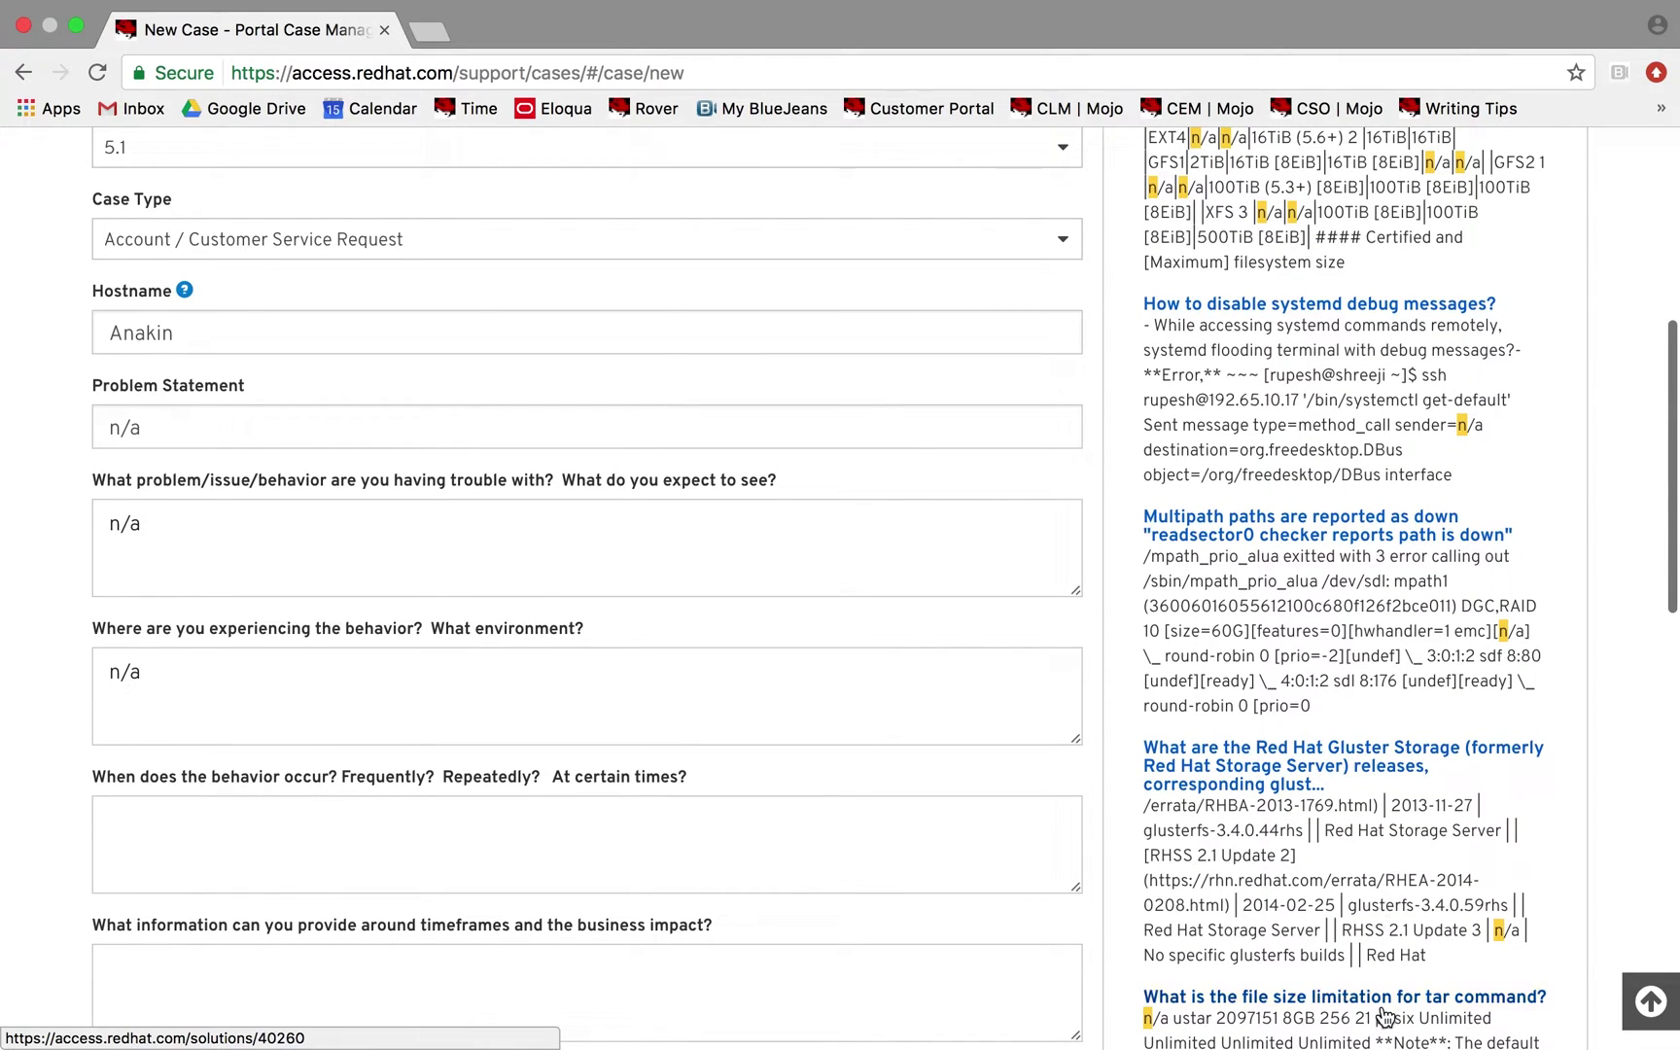
scroll(1241, 943, "down", 3)
scroll(1241, 943, "down", 3)
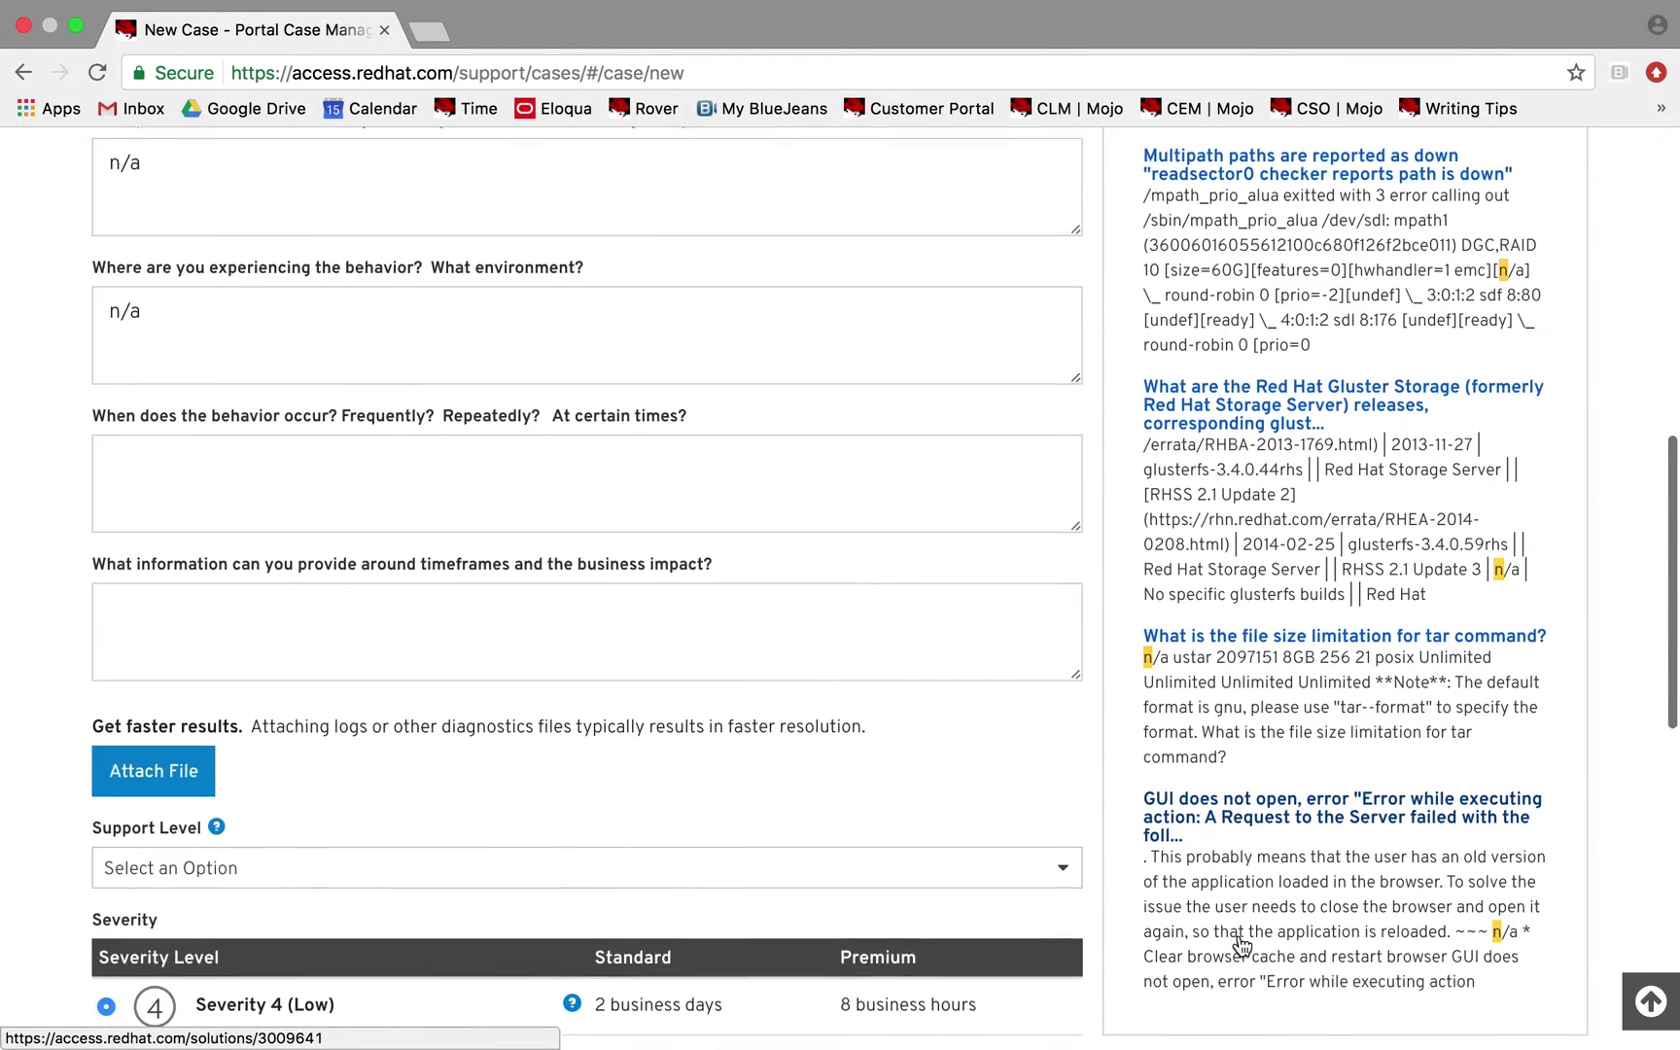
scroll(1239, 936, "down", 3)
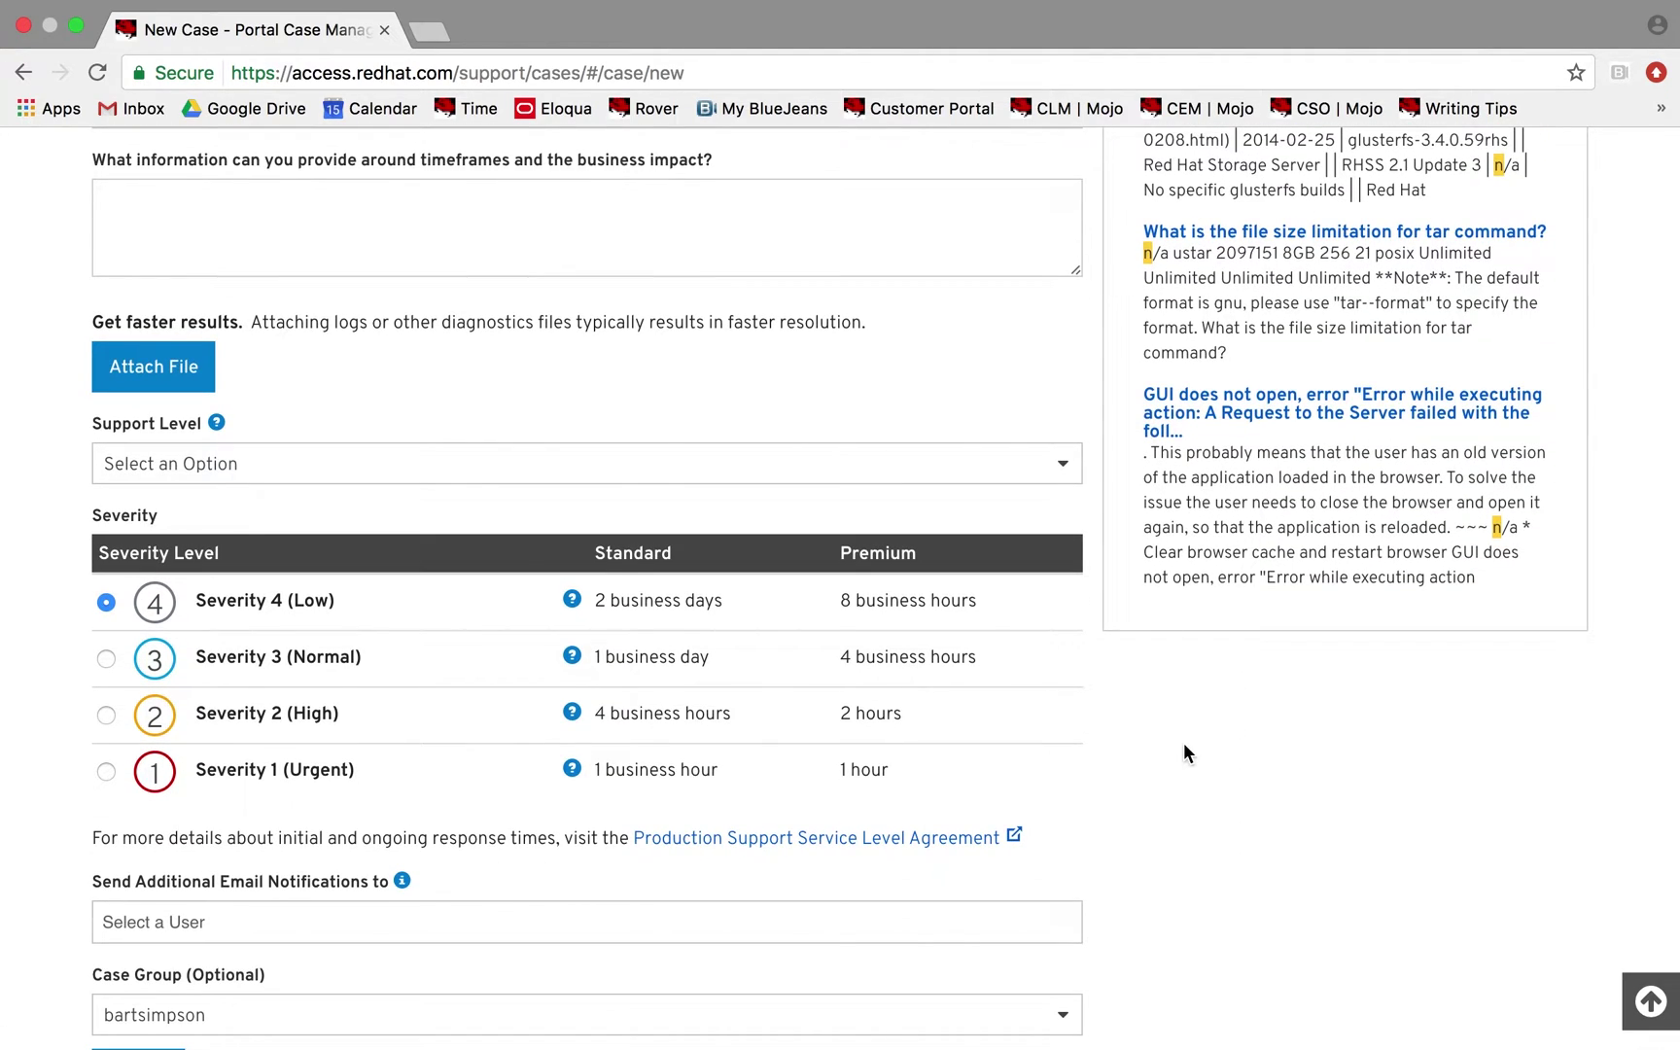
scroll(1183, 743, "down", 2)
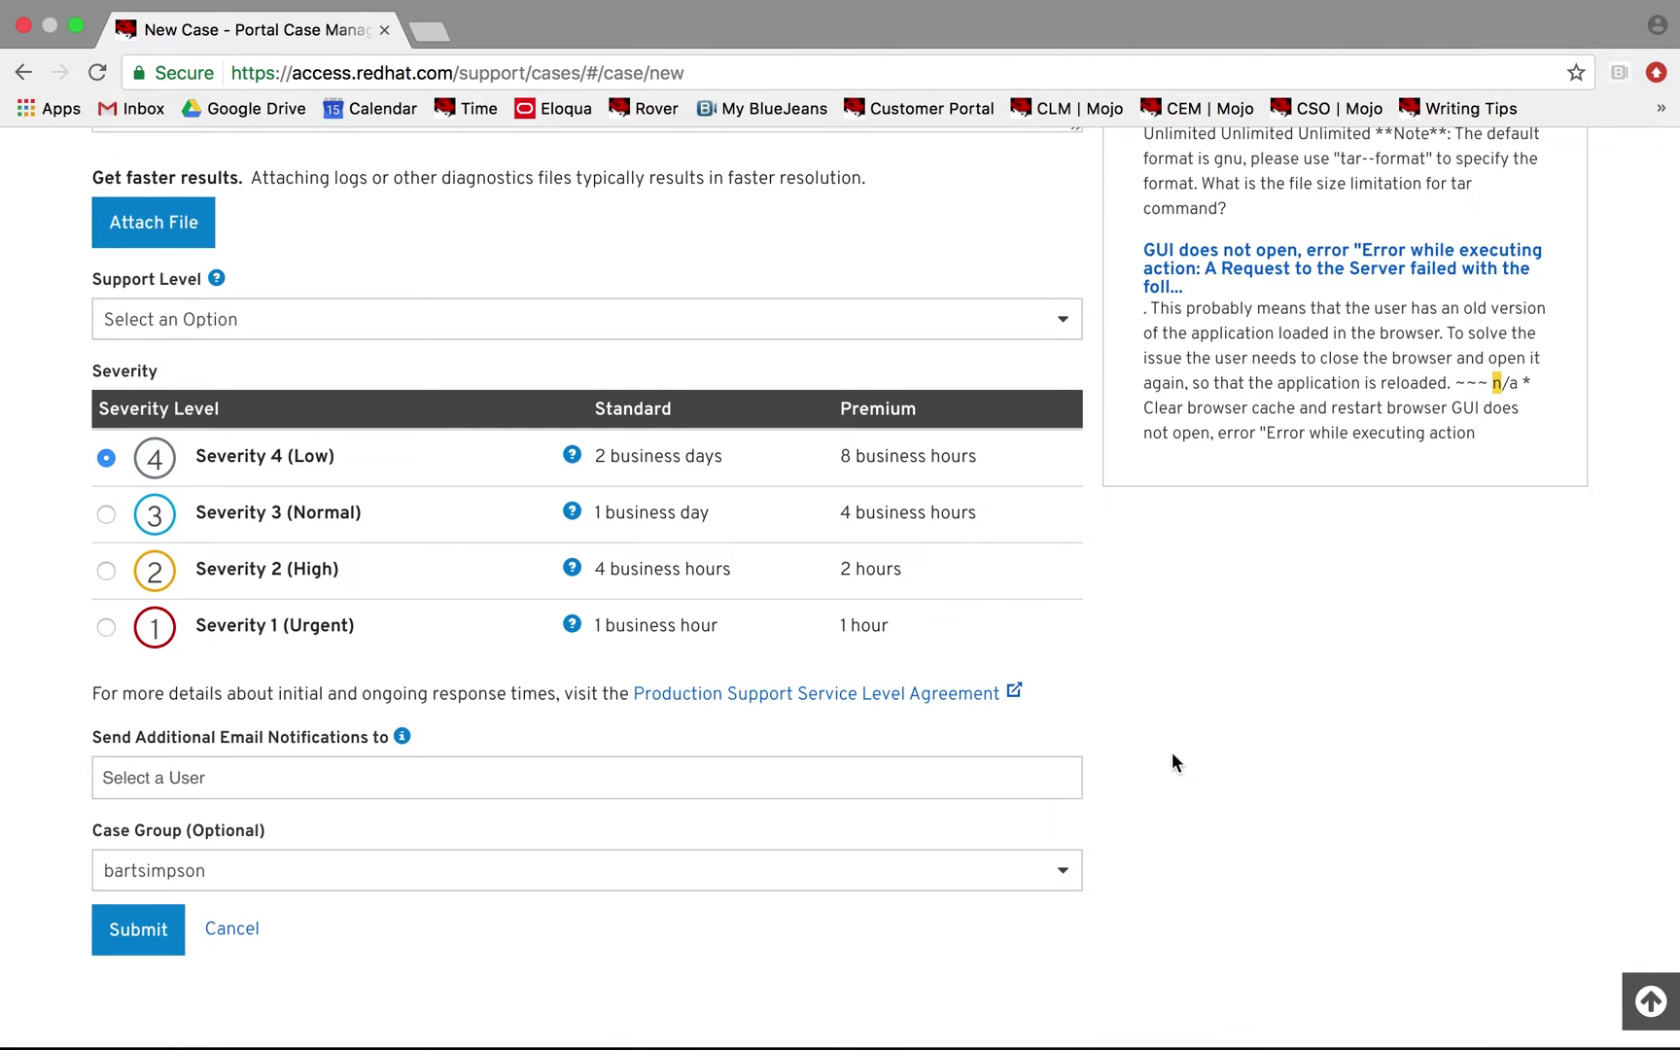
- Add the demo user to email notifications, keep the existing case group, and submit without attachments
left_click(1060, 777)
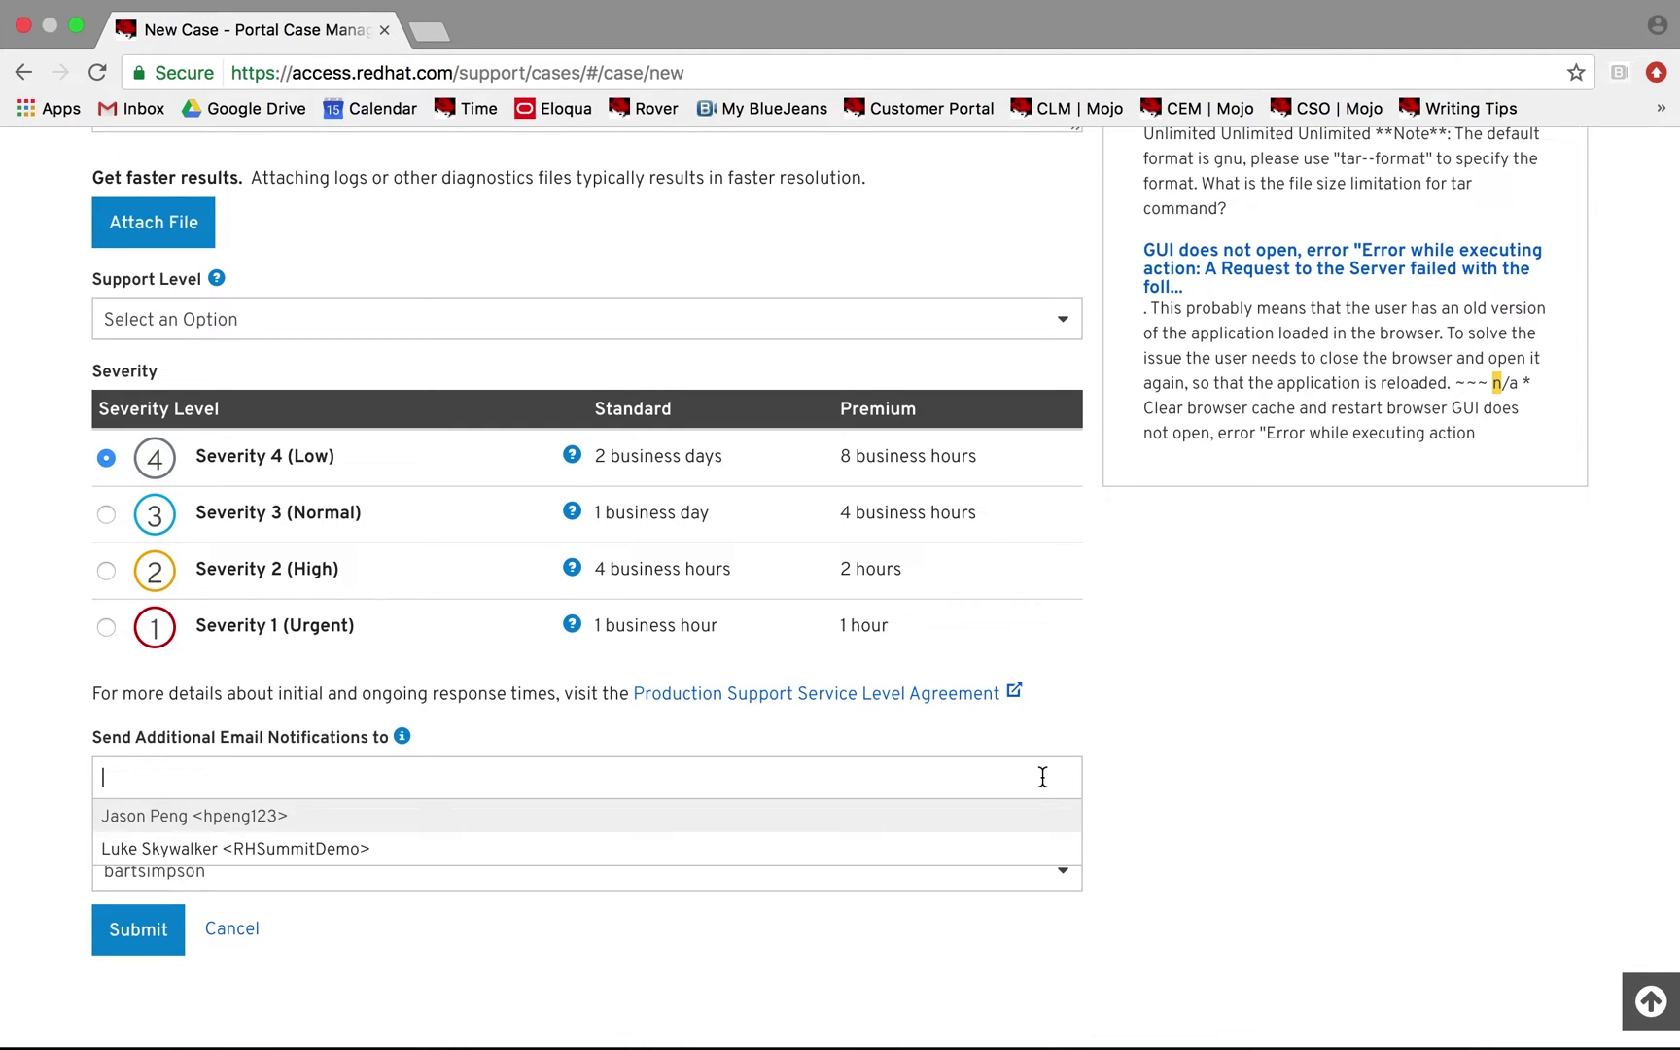
left_click(1040, 844)
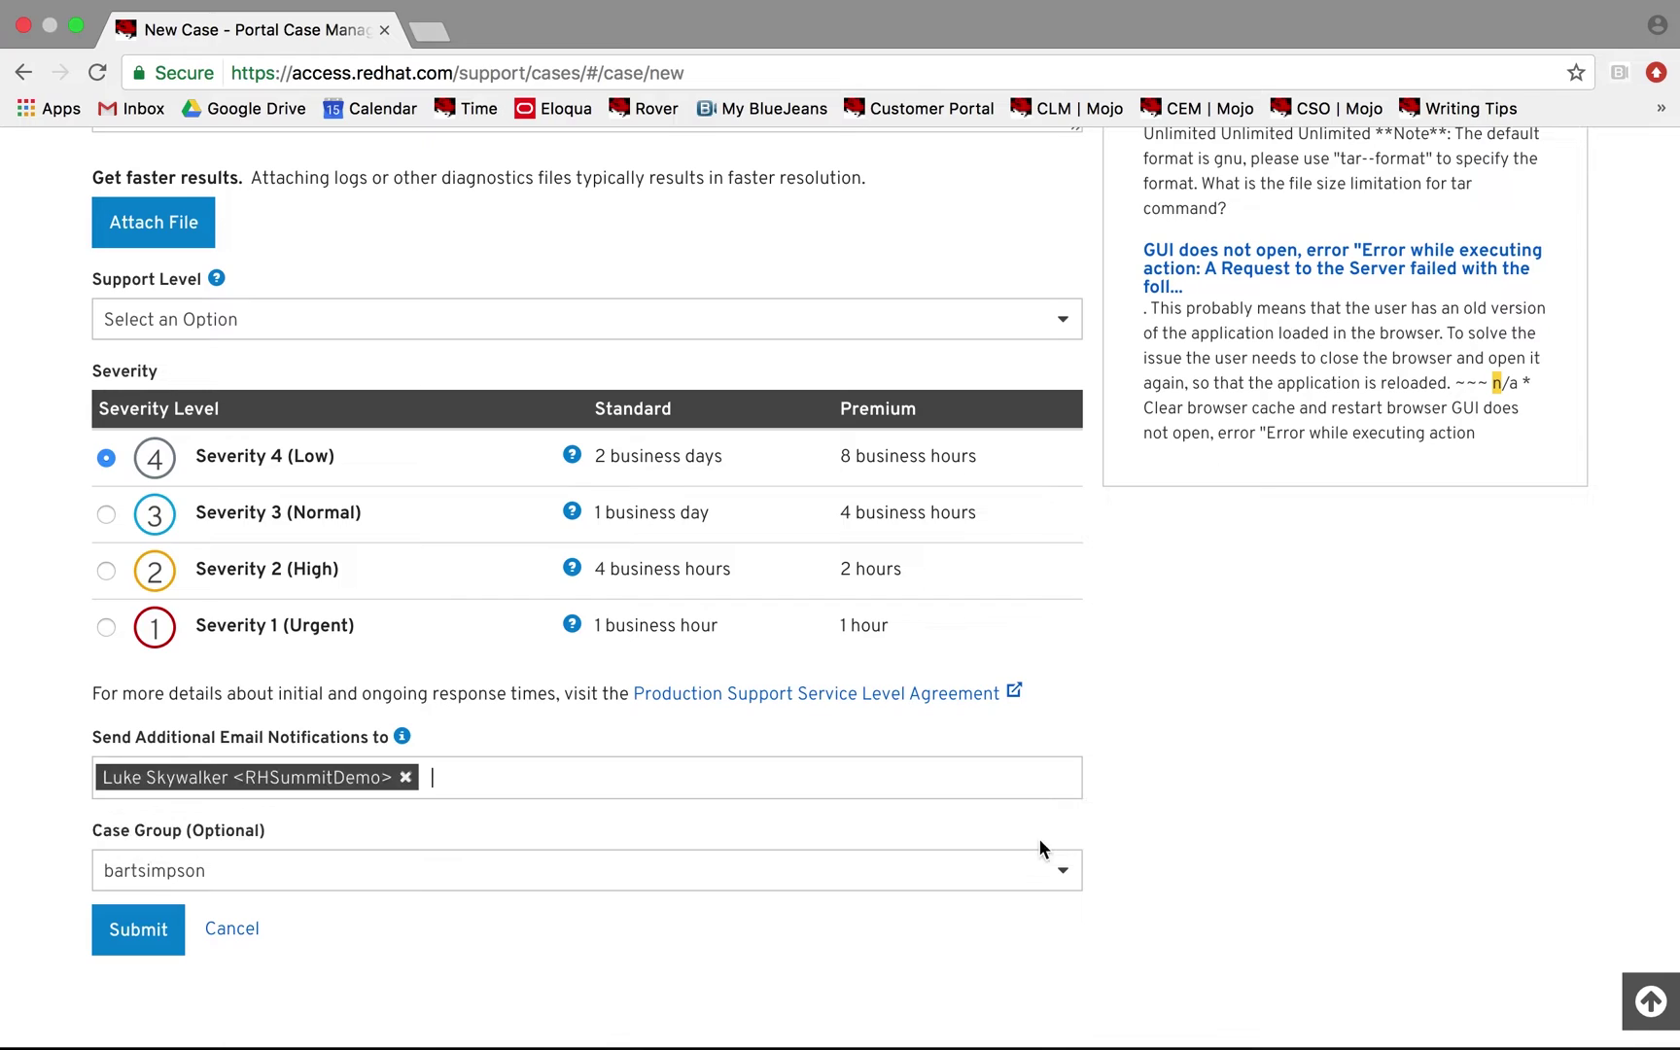
left_click(1056, 868)
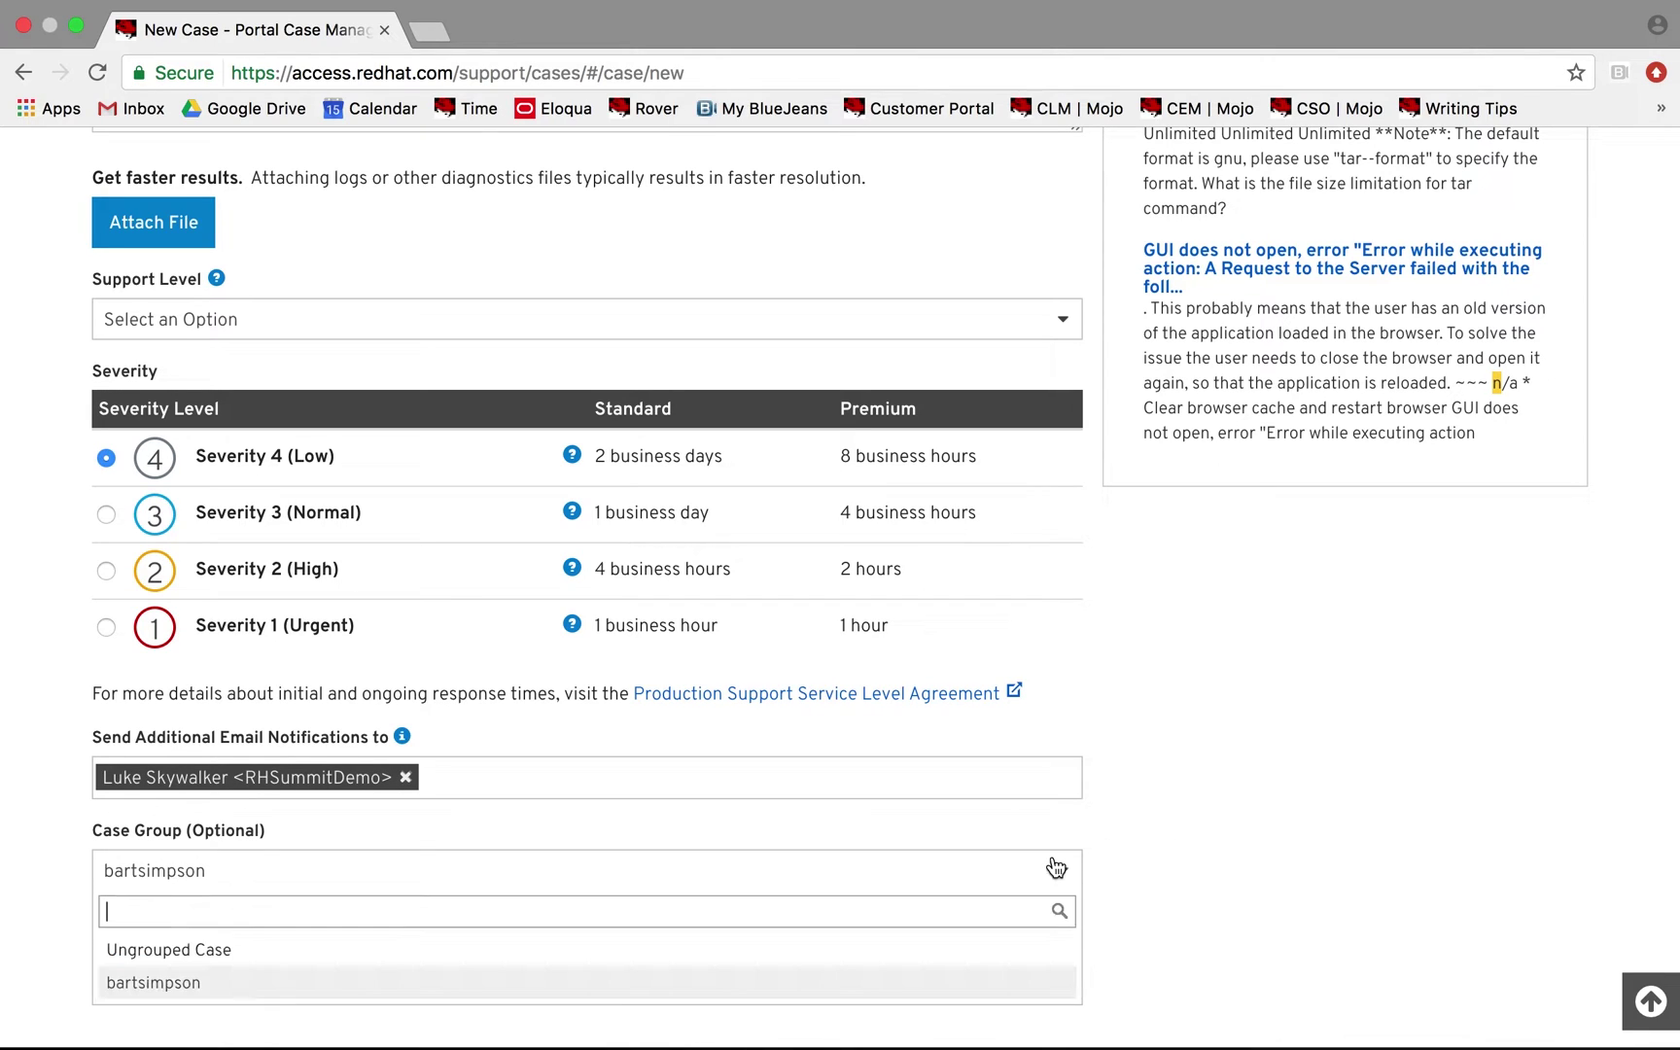
left_click(1042, 985)
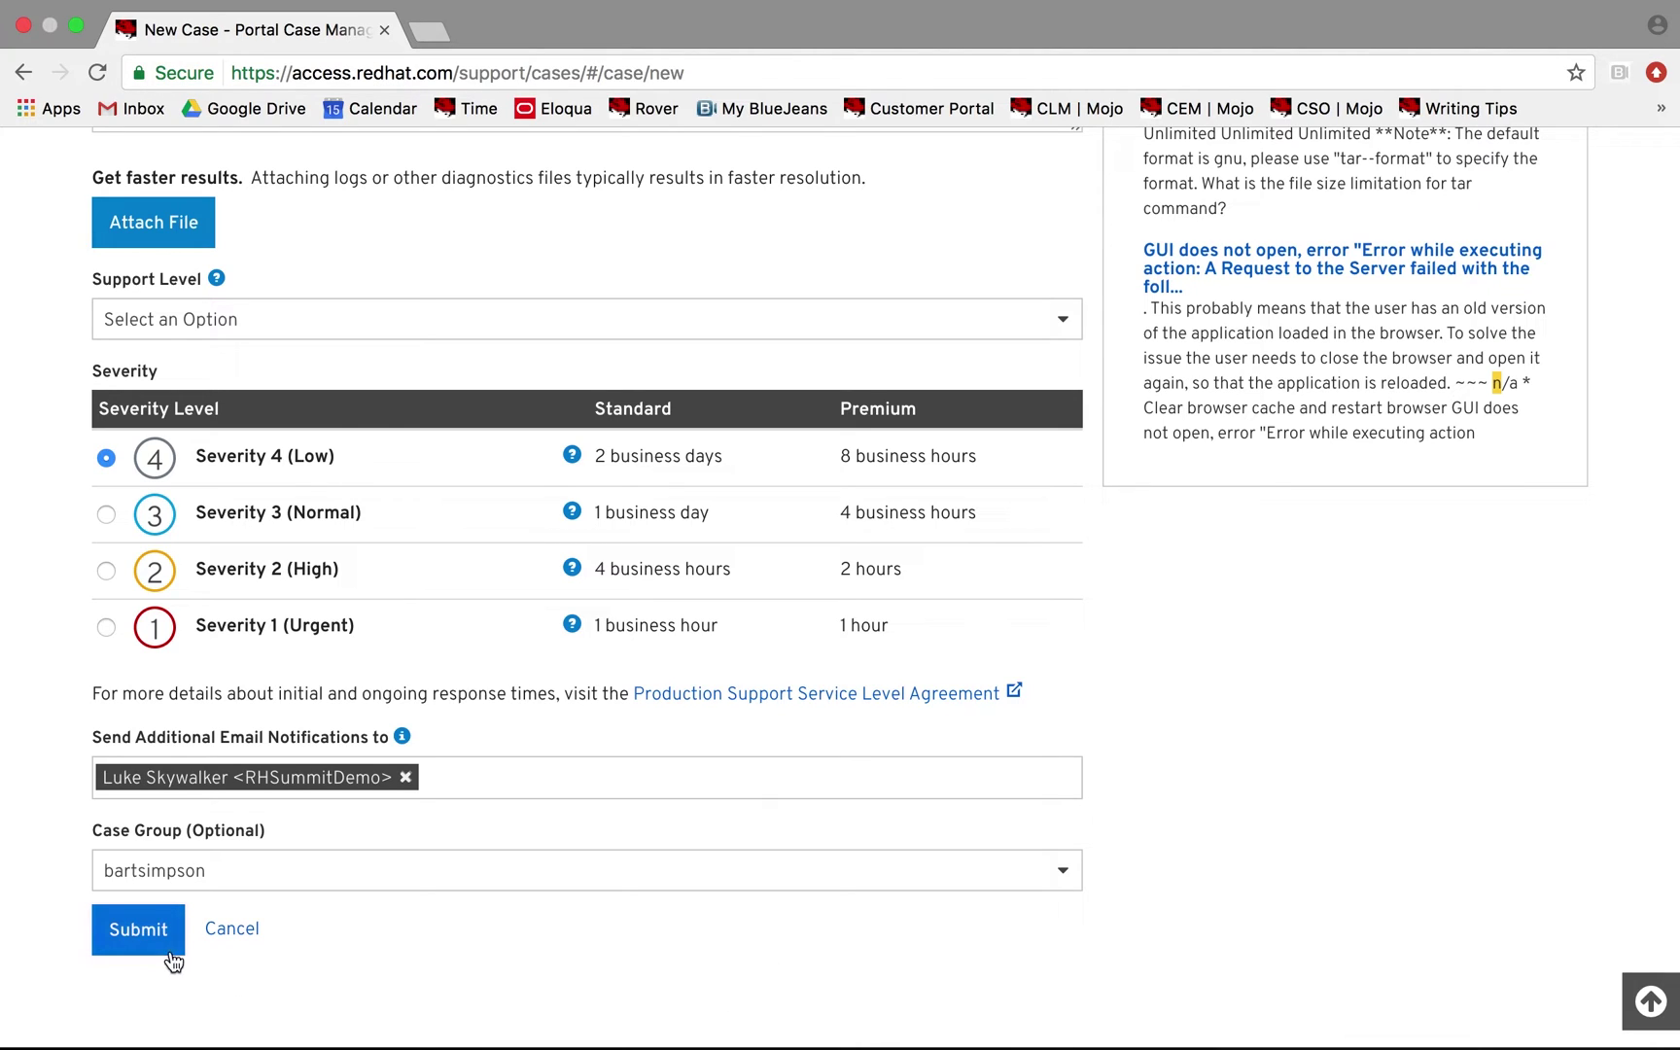
left_click(144, 939)
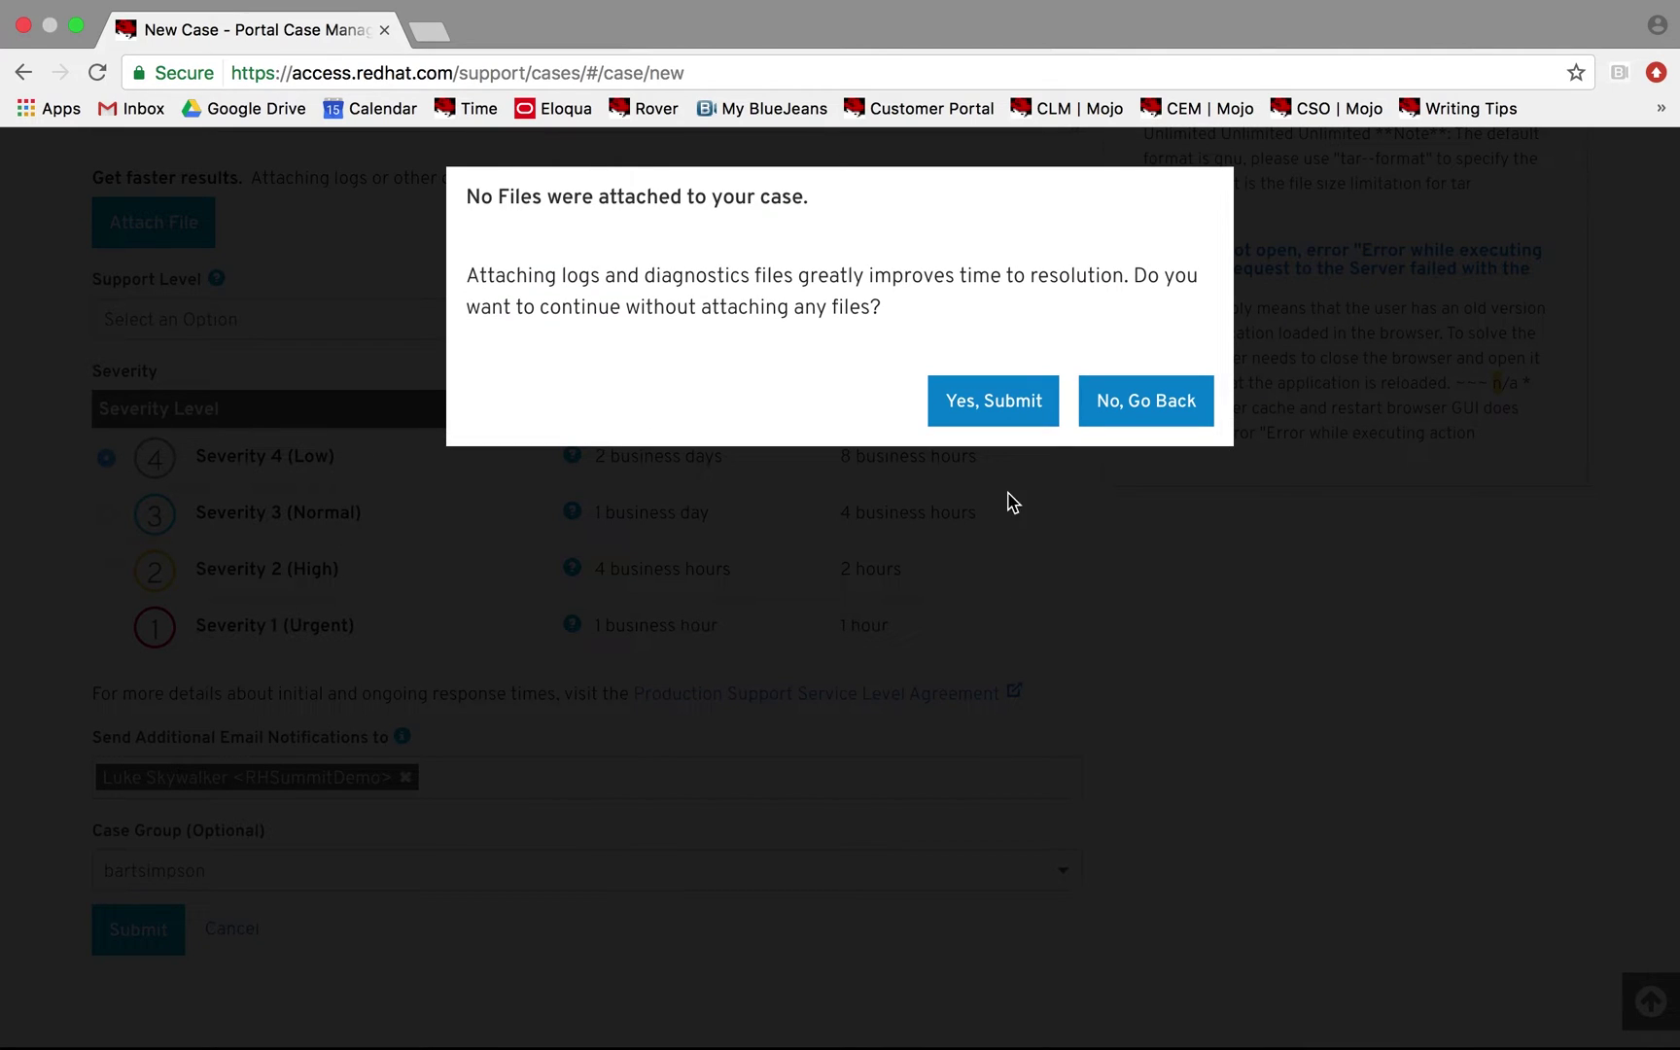
left_click(984, 418)
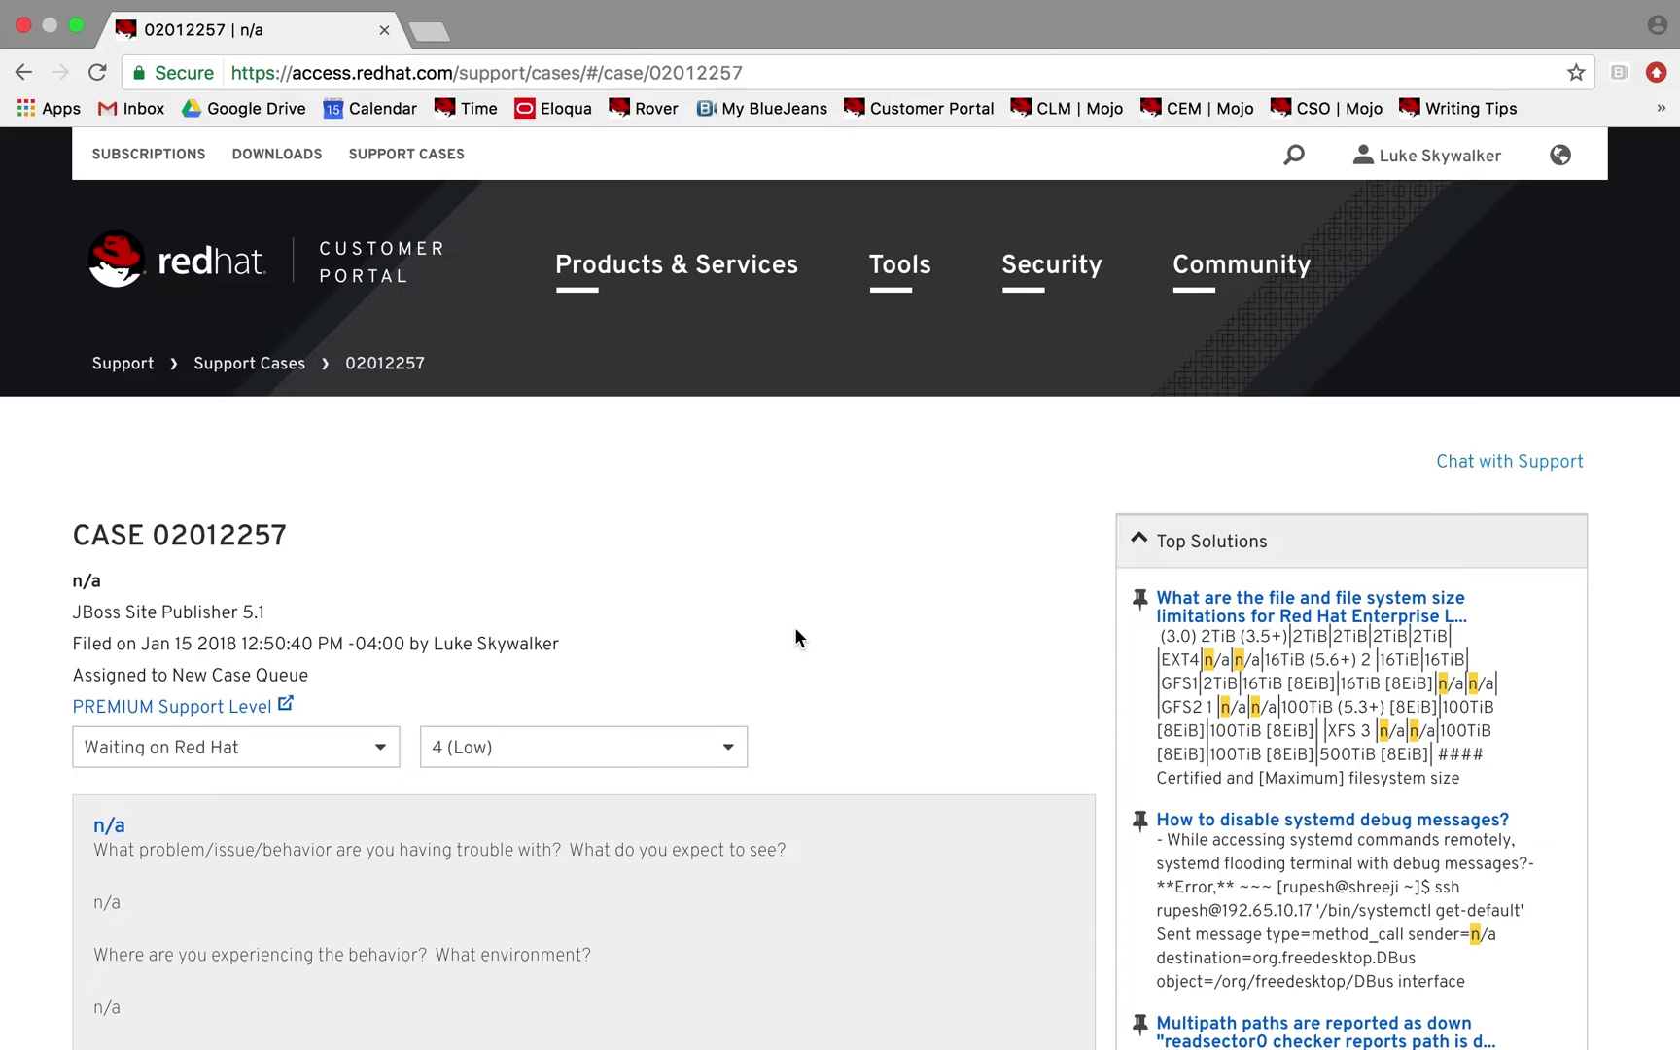
- Return to the Support Cases list and open the new case 02012257
left_click(268, 366)
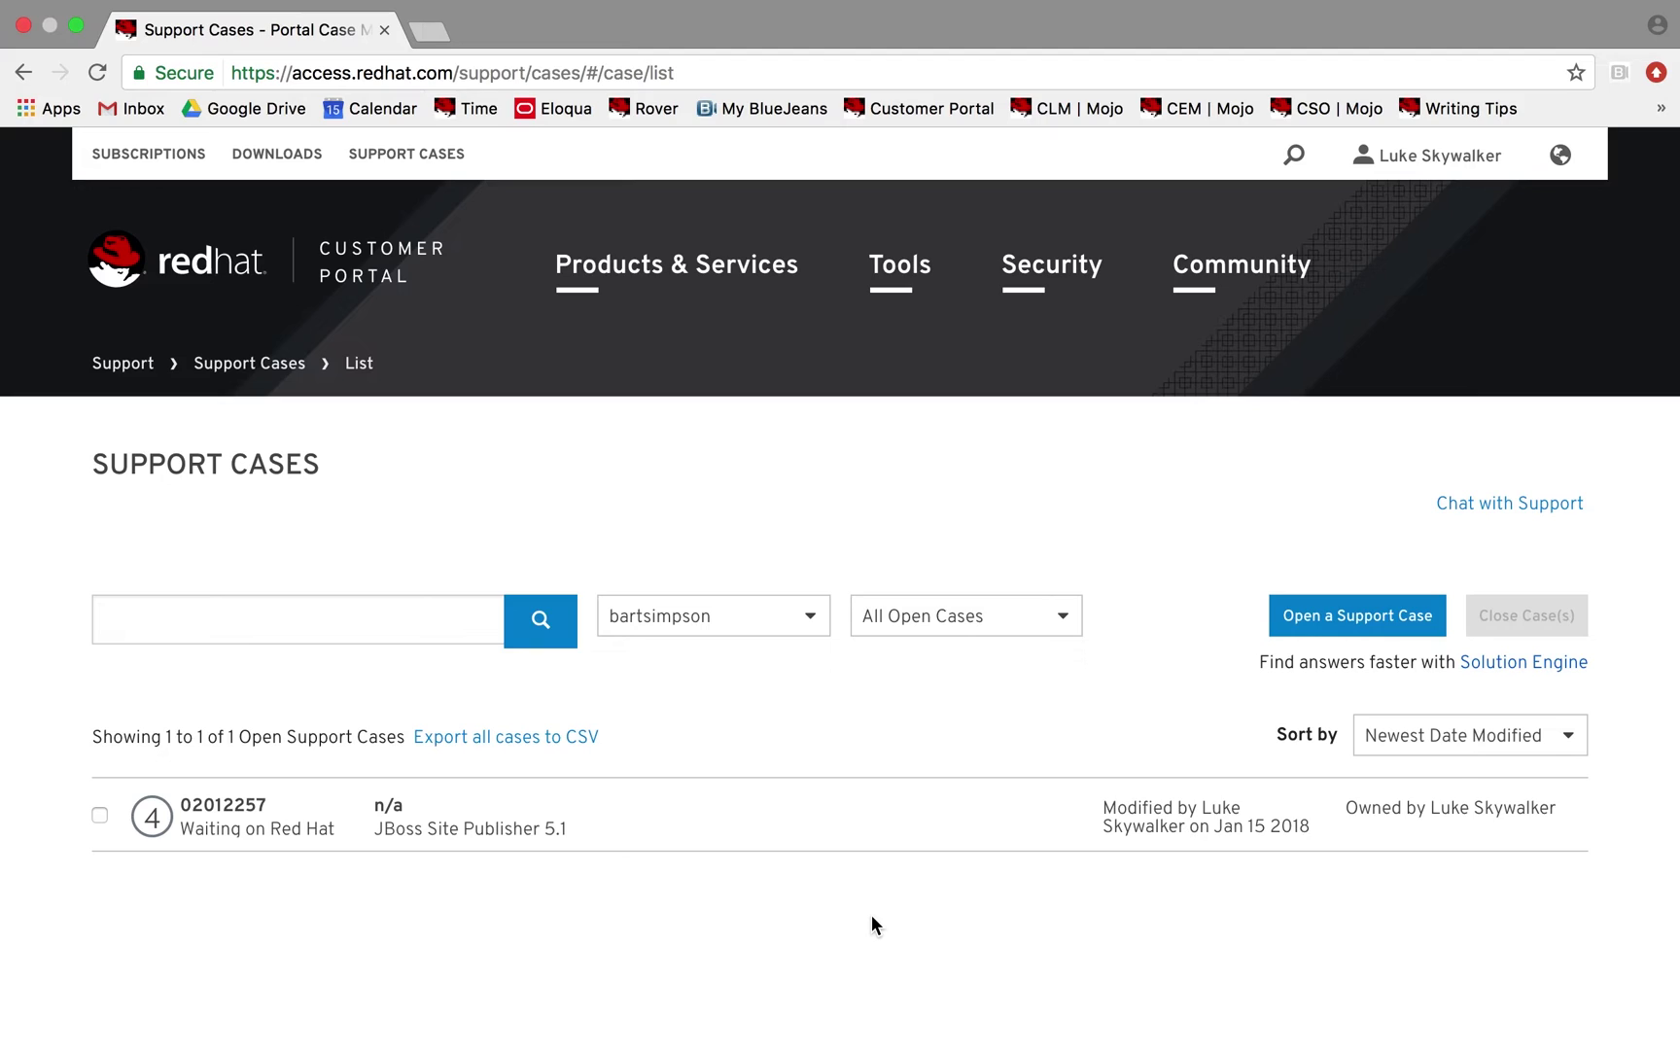
left_click(890, 814)
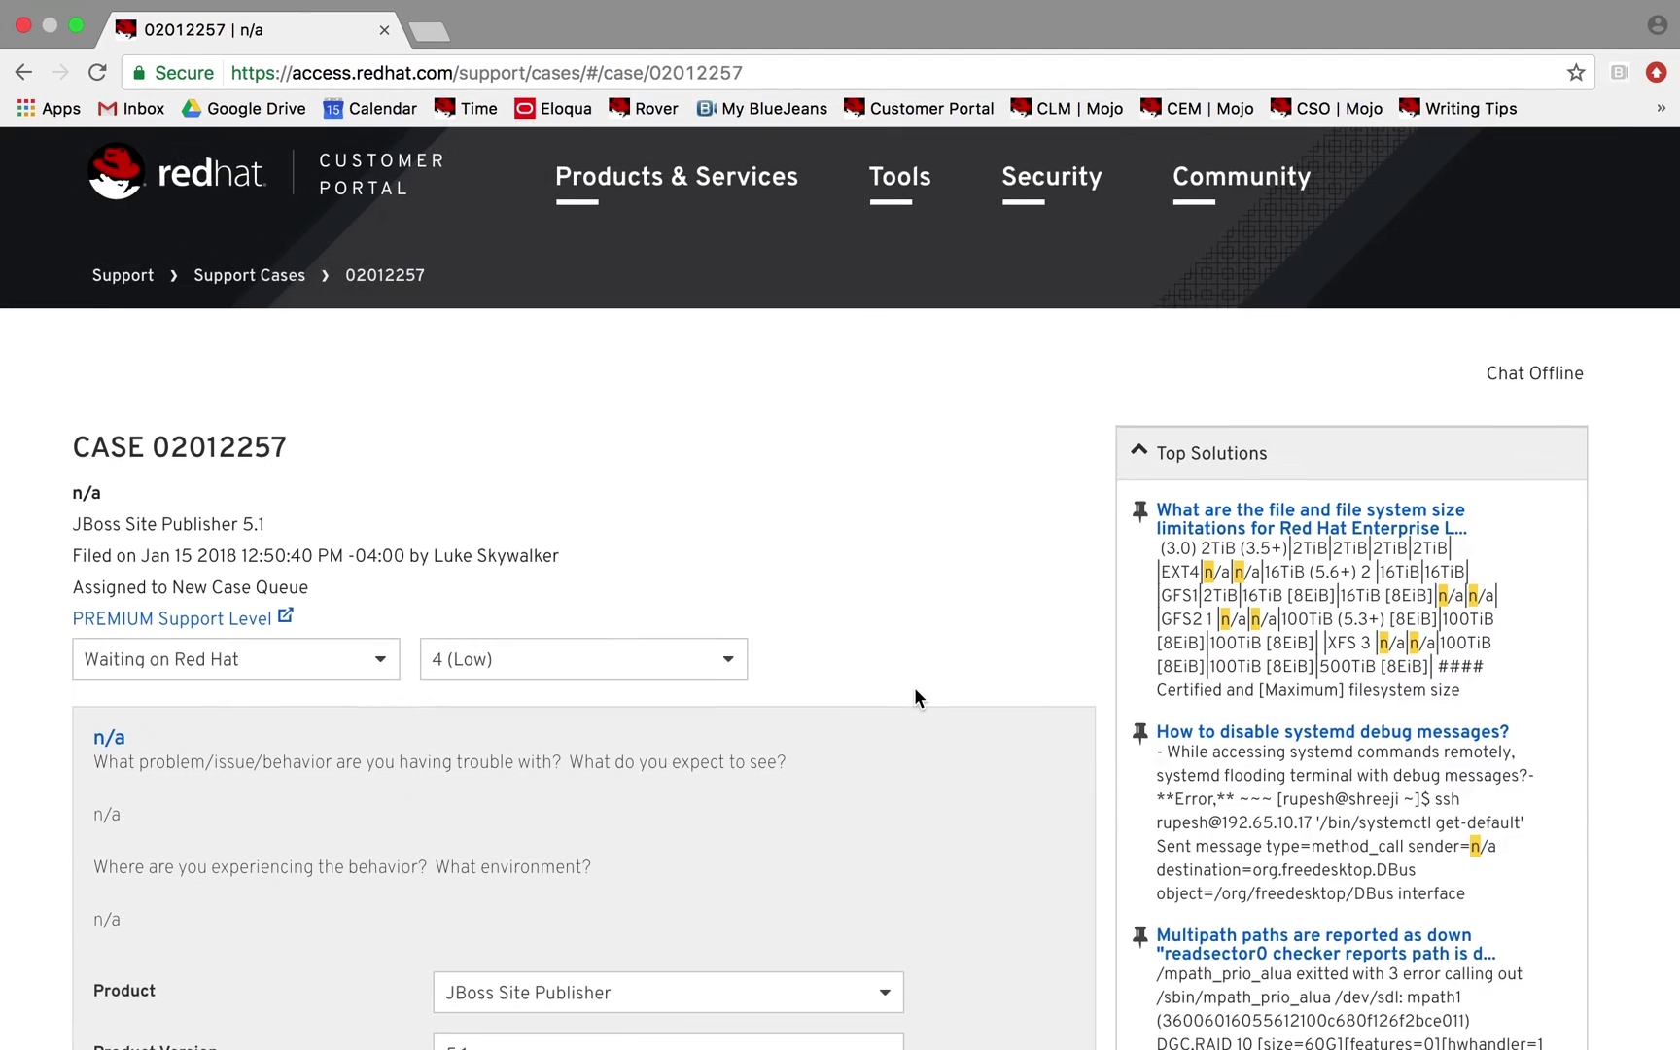
- Post the comment 'Case discussion' in the Case Discussion section of case 02012257
scroll(913, 686, "down", 2)
scroll(914, 689, "down", 10)
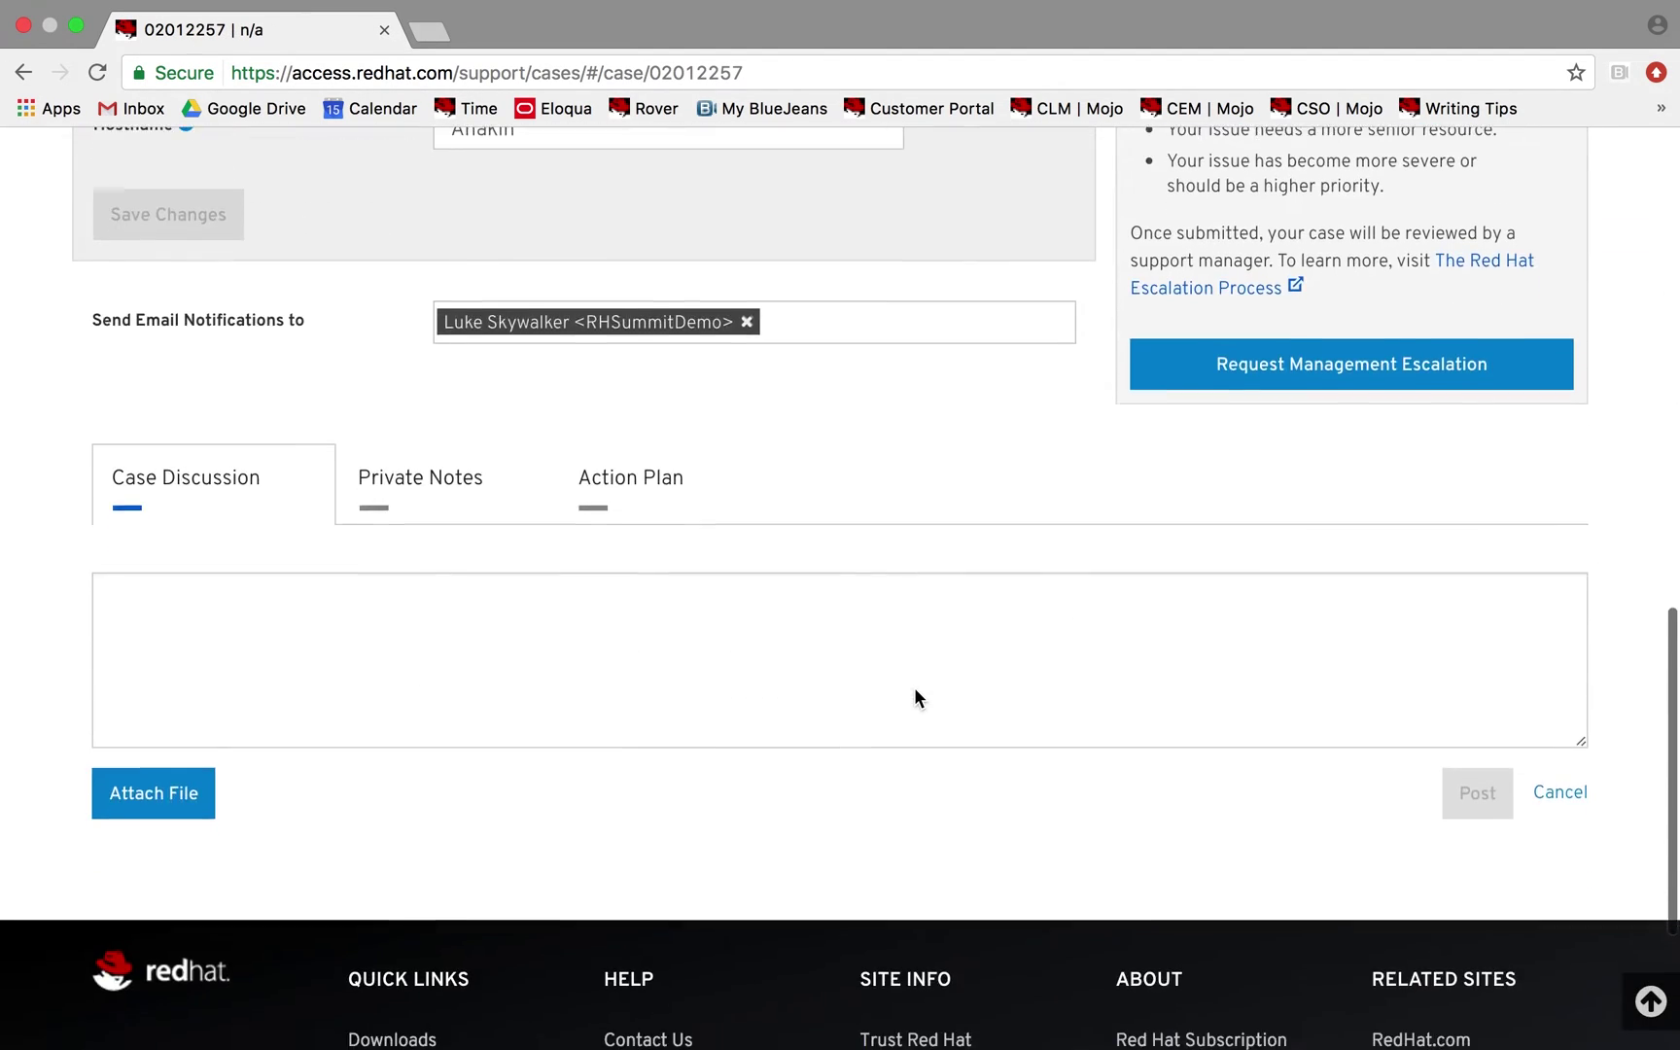
left_click(764, 603)
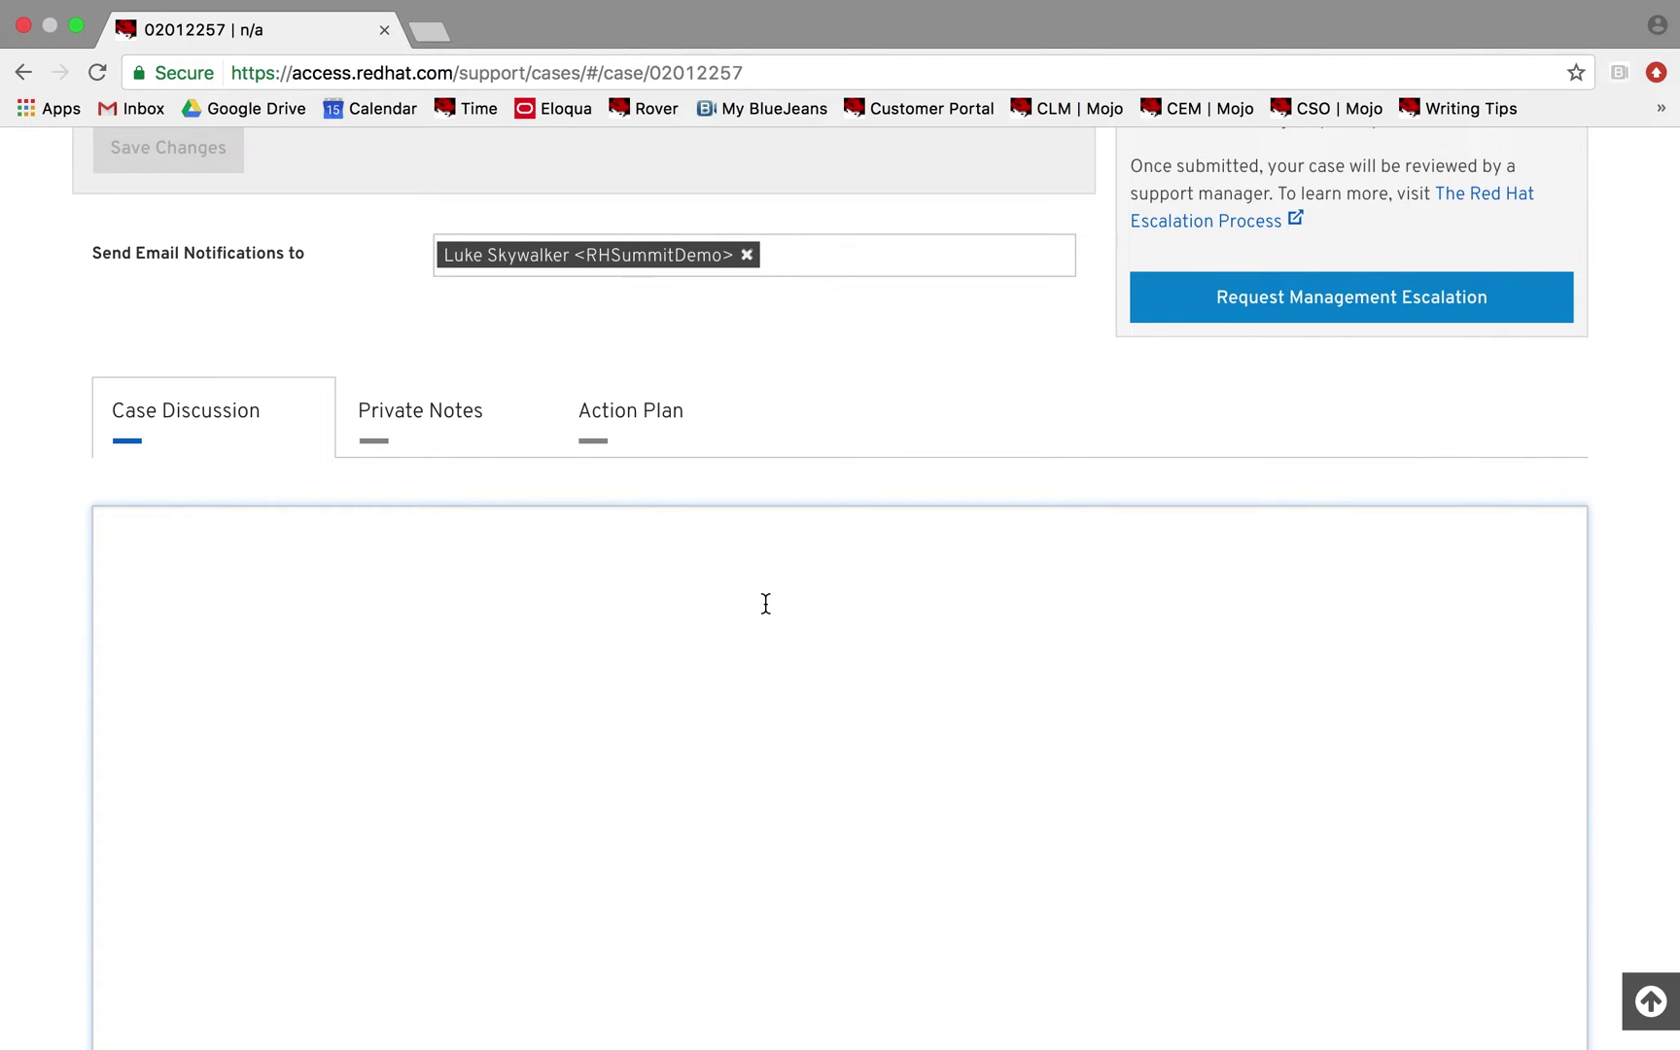
type("Case discuss")
key("BackSpace")
key("BackSpace")
type("ussion")
scroll(1007, 638, "down", 5)
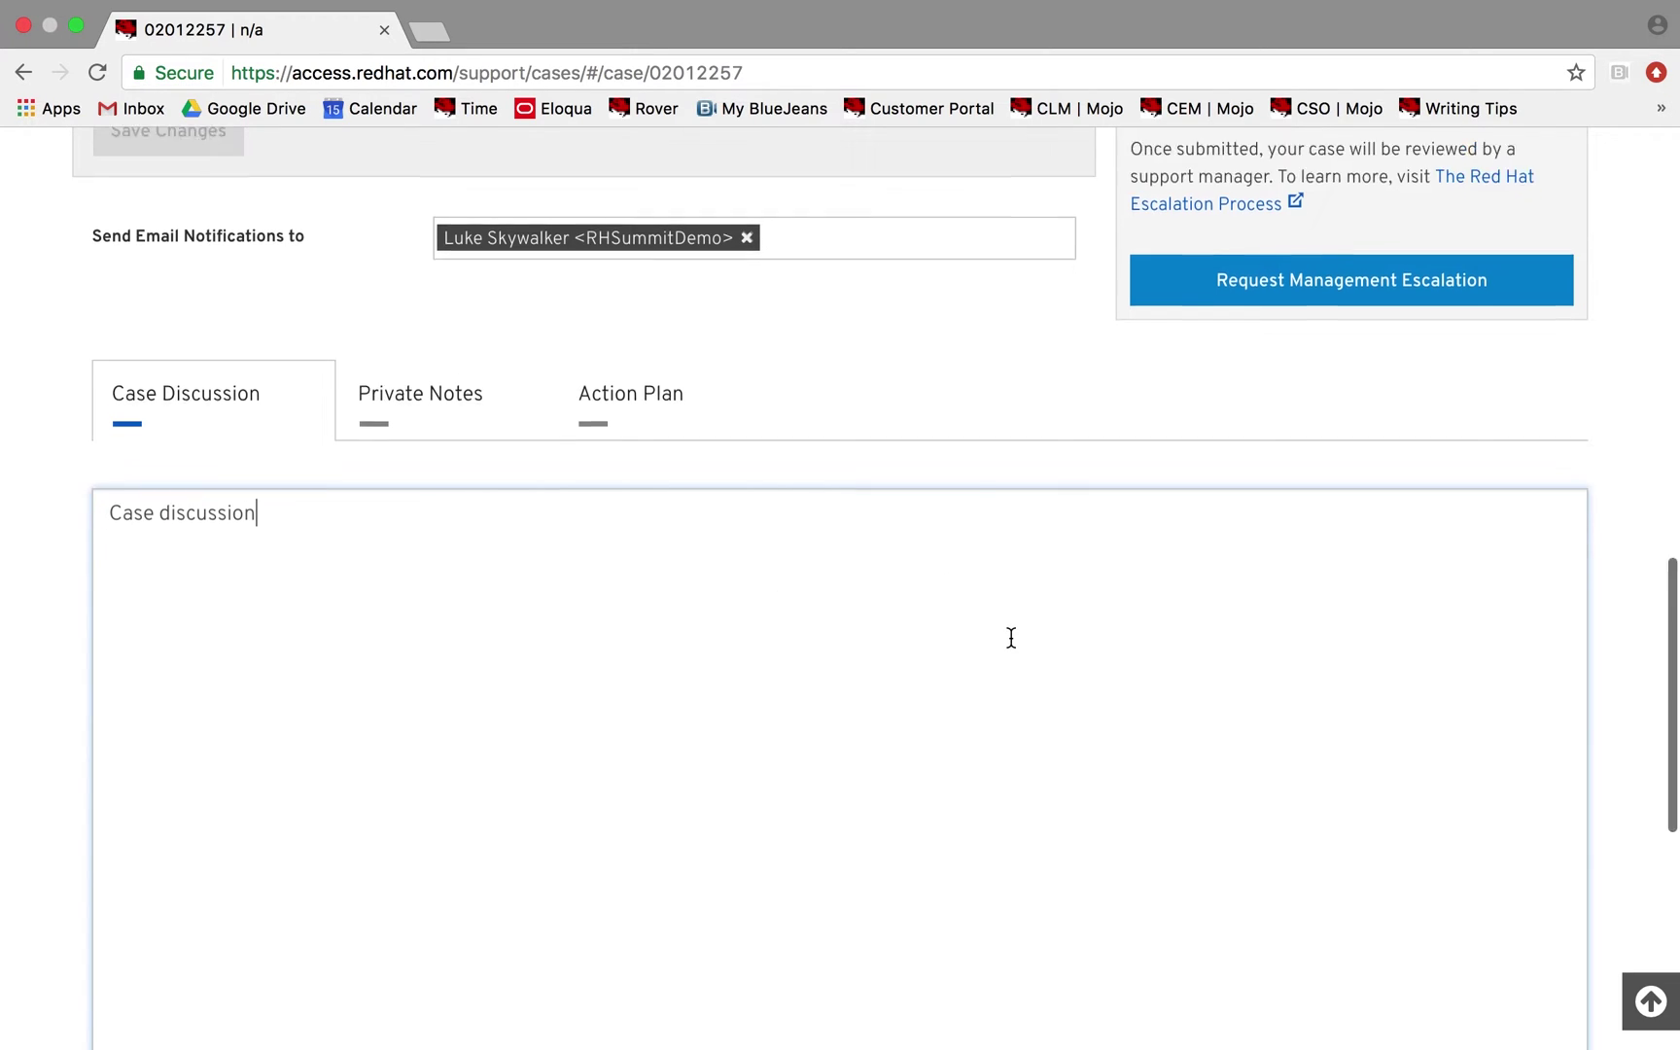
scroll(1011, 637, "down", 1)
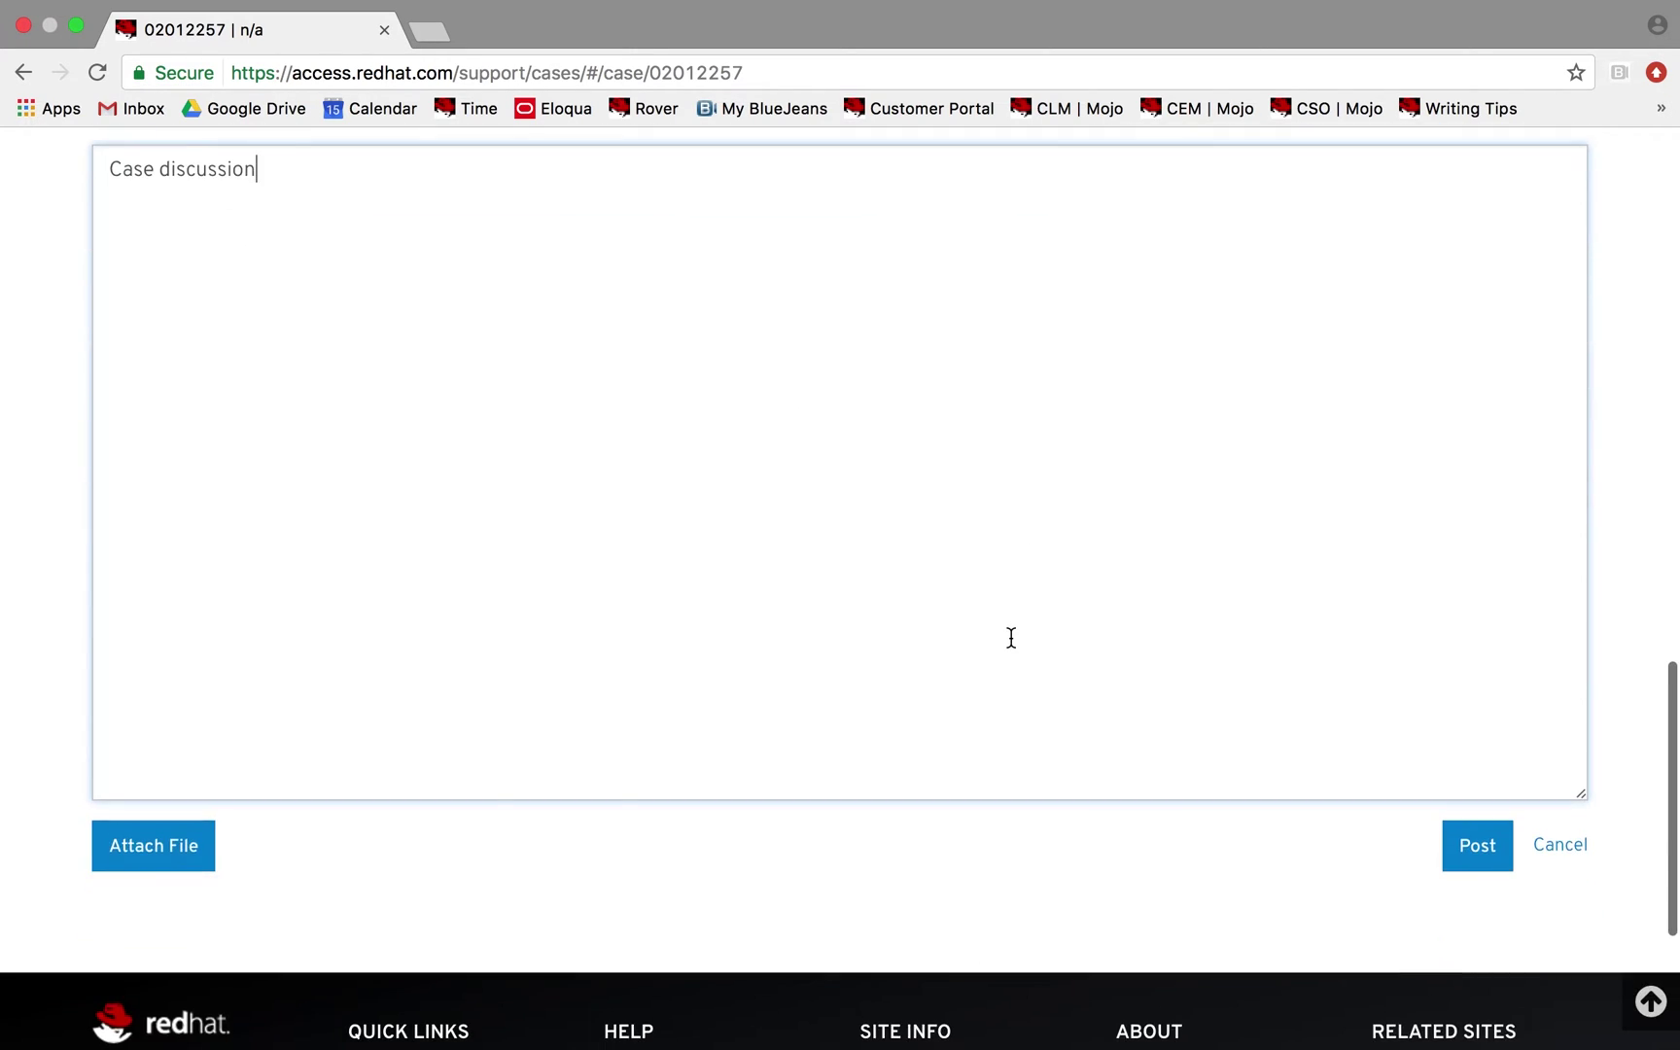
left_click(1480, 861)
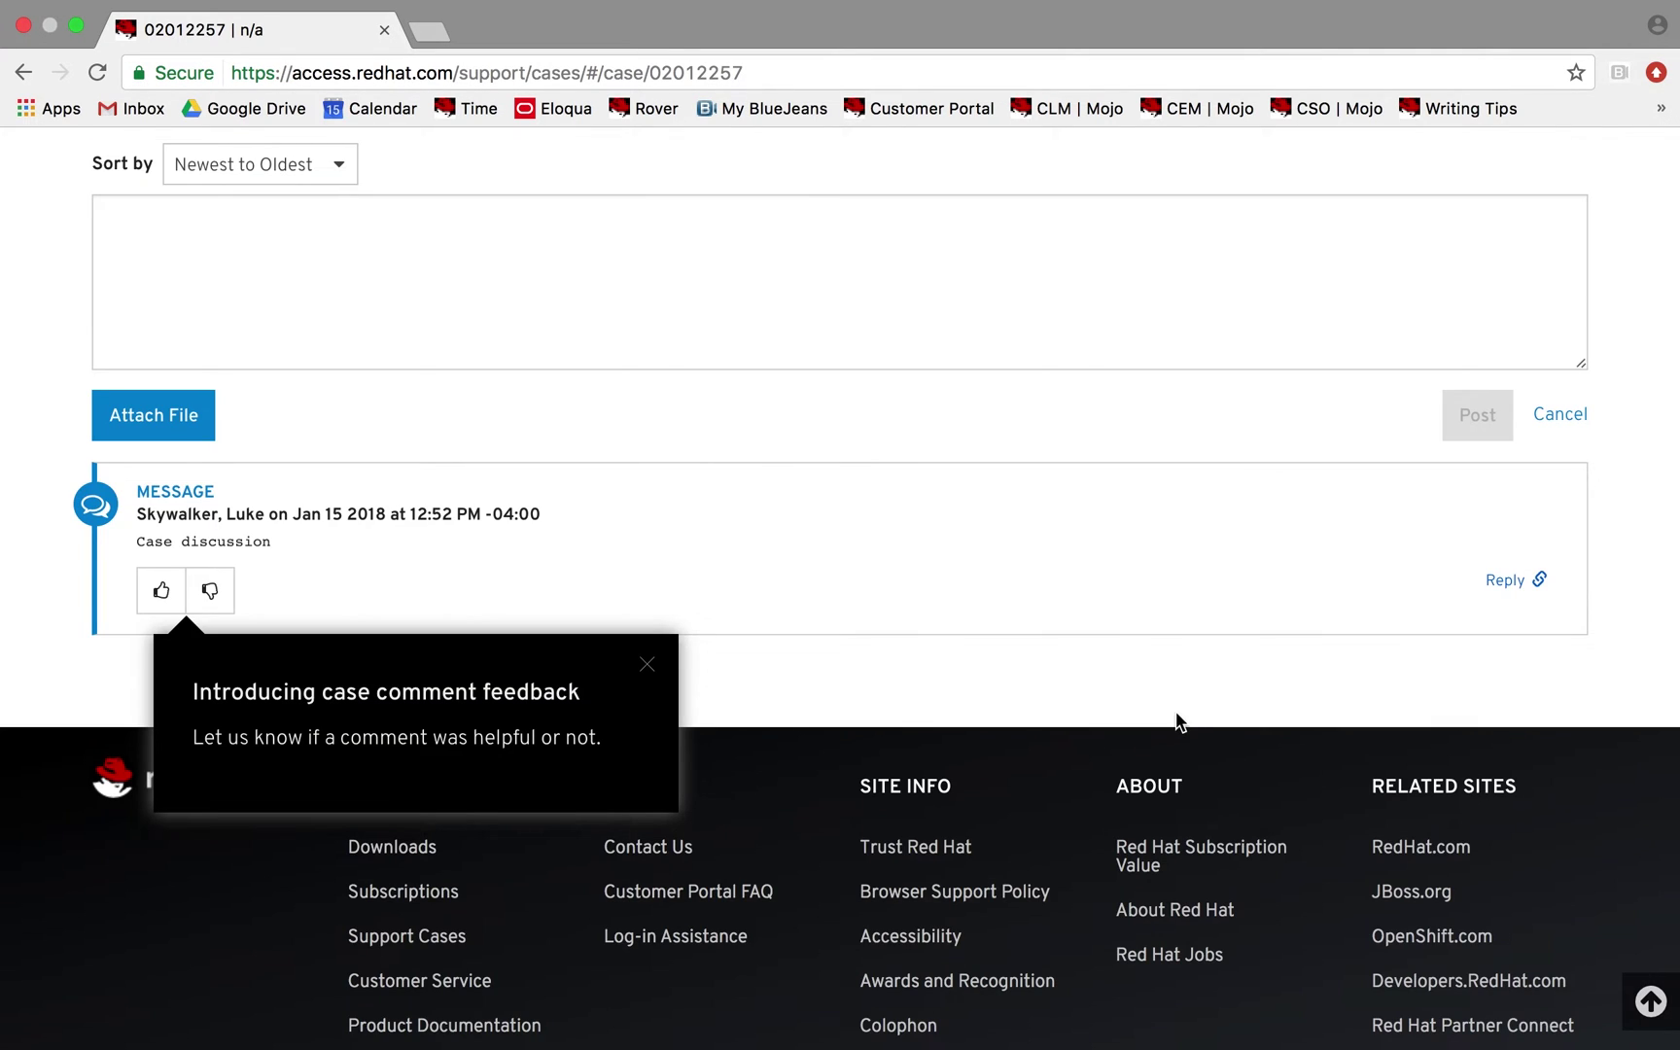
- Close the 'Introducing case comment feedback' tip and look over the case page and its message
left_click(647, 669)
scroll(892, 646, "up", 6)
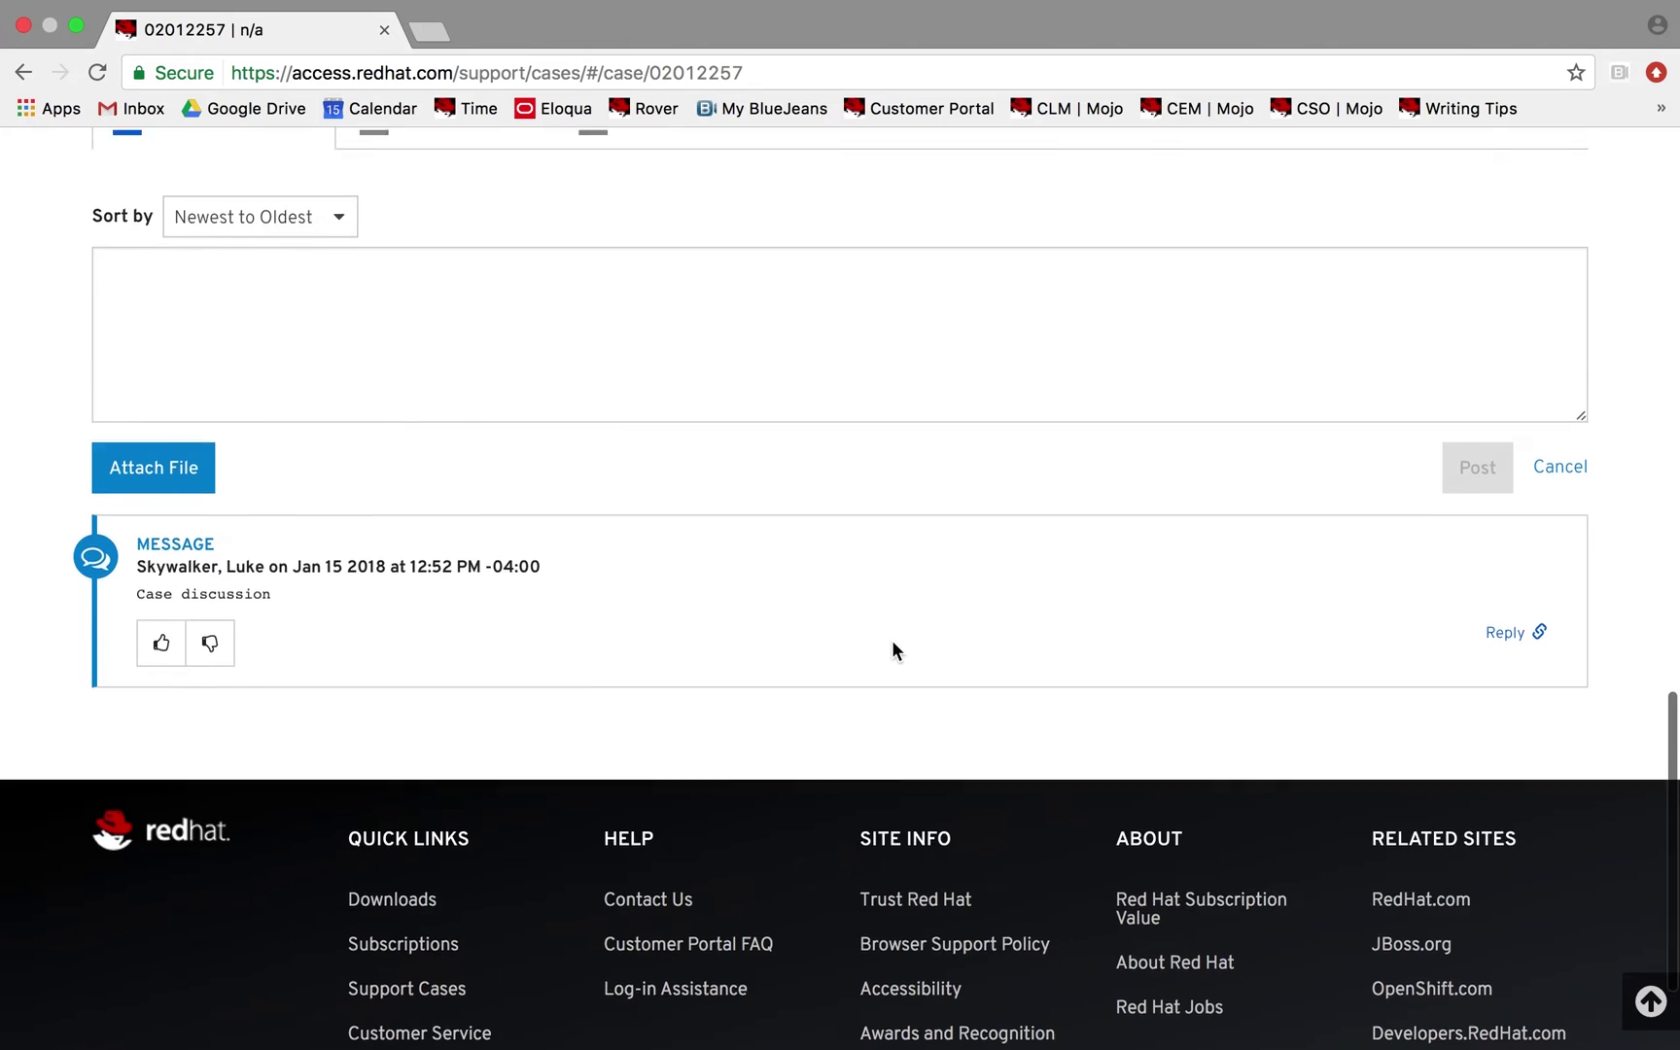
scroll(891, 649, "up", 6)
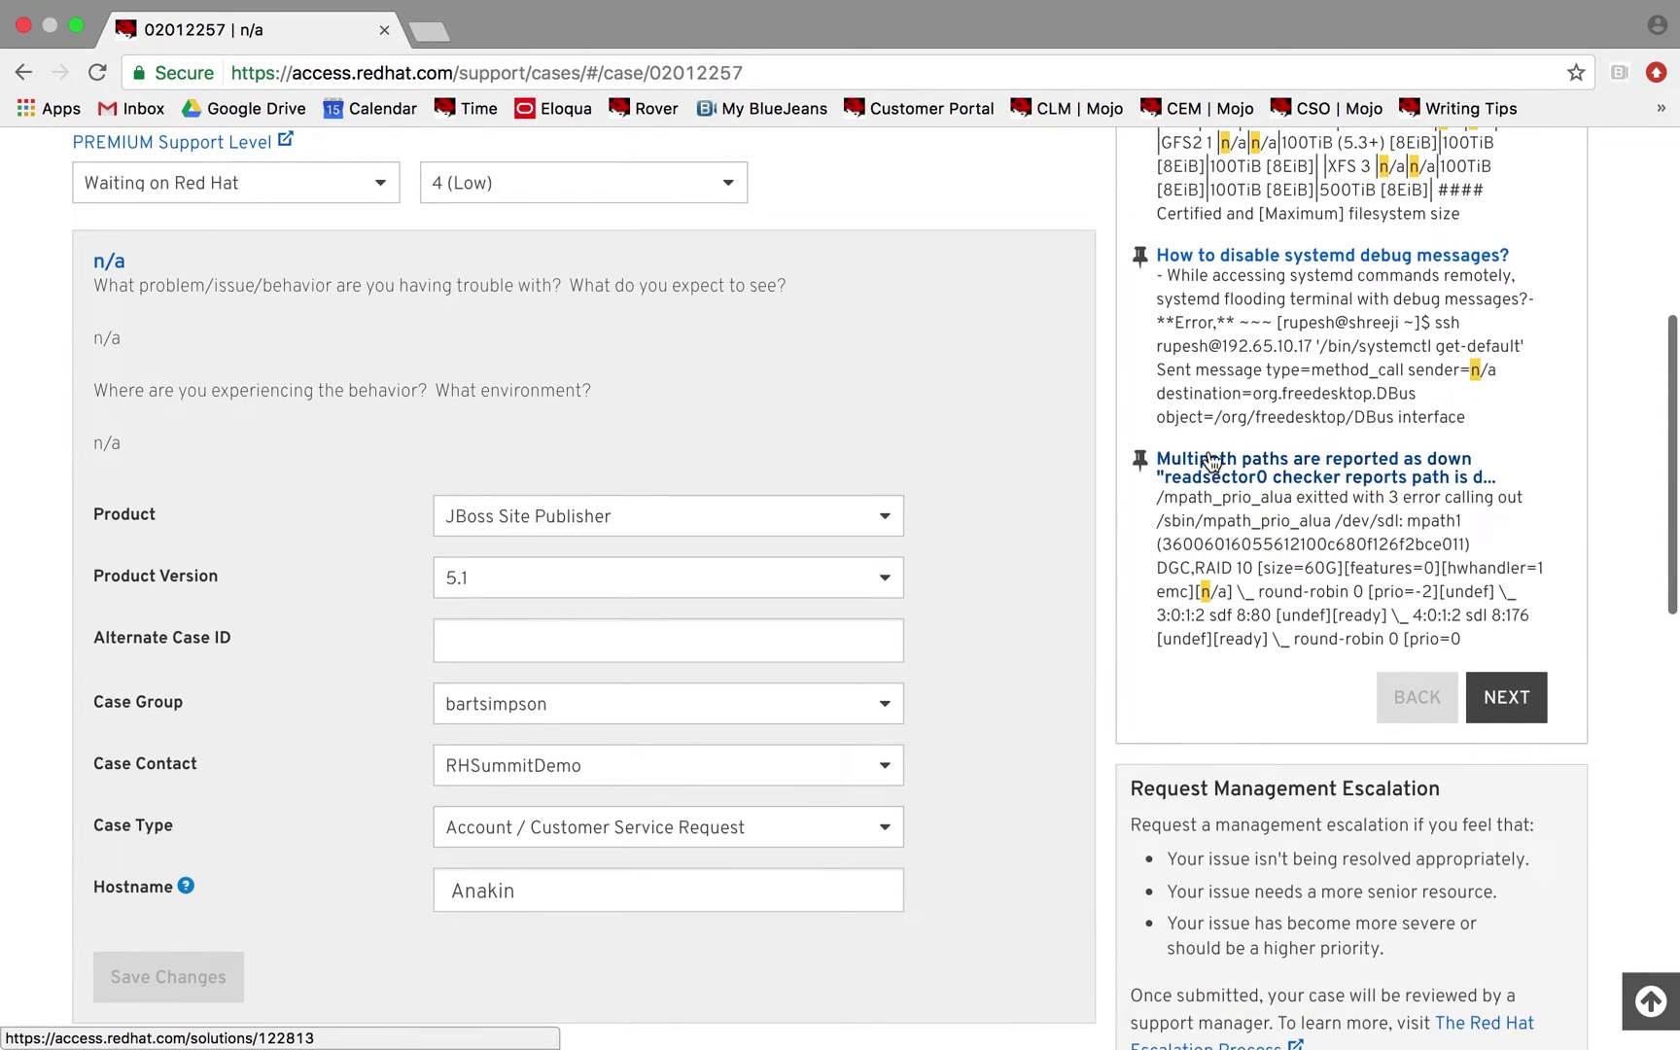
scroll(1262, 263, "up", 3)
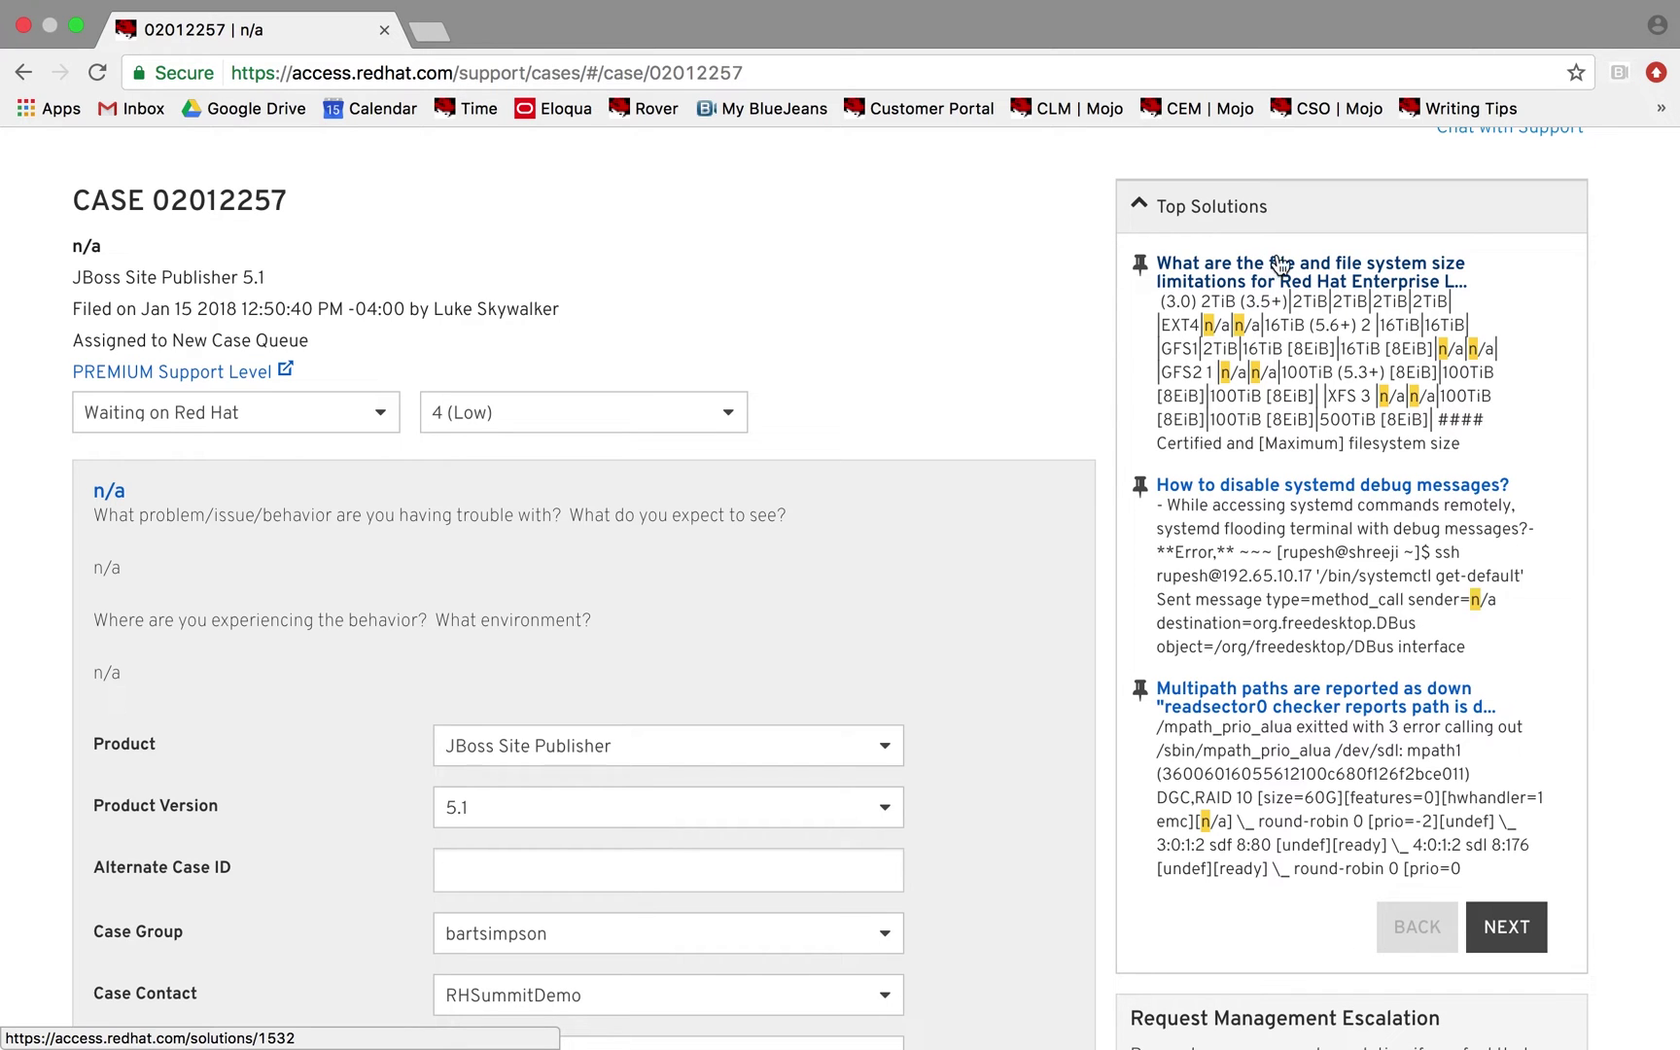
scroll(1604, 509, "down", 1)
scroll(1605, 513, "down", 9)
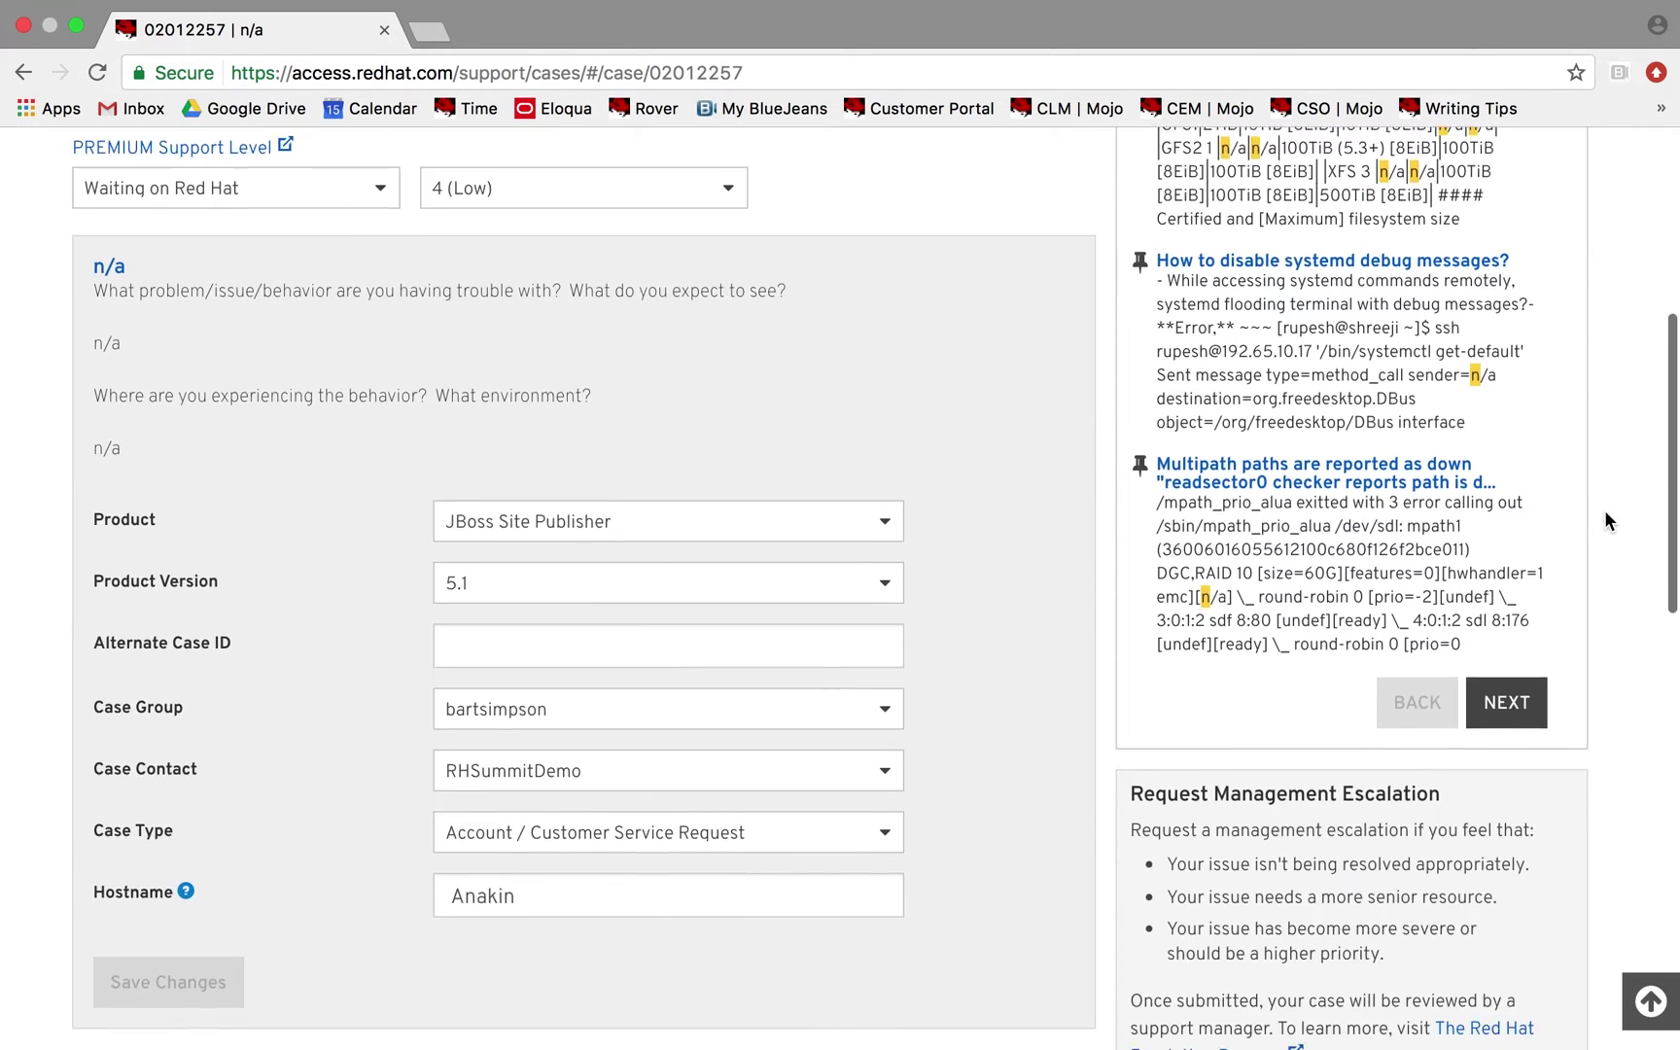
scroll(1604, 509, "down", 2)
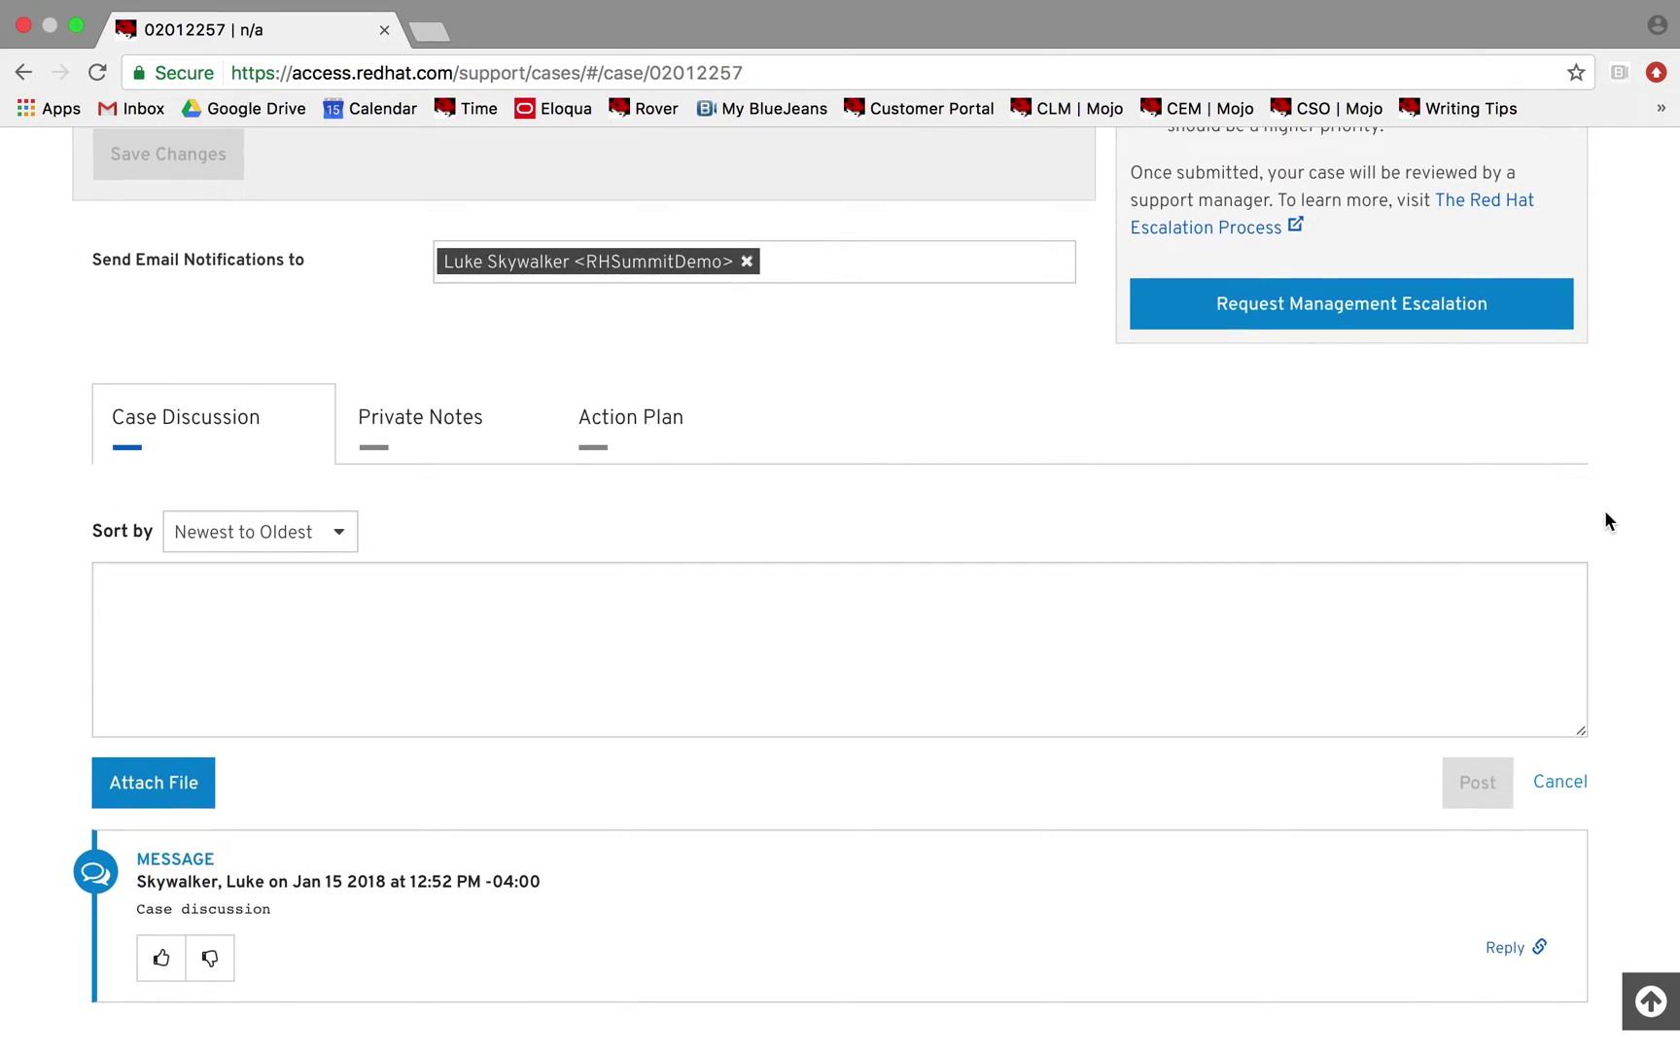
scroll(1604, 515, "down", 2)
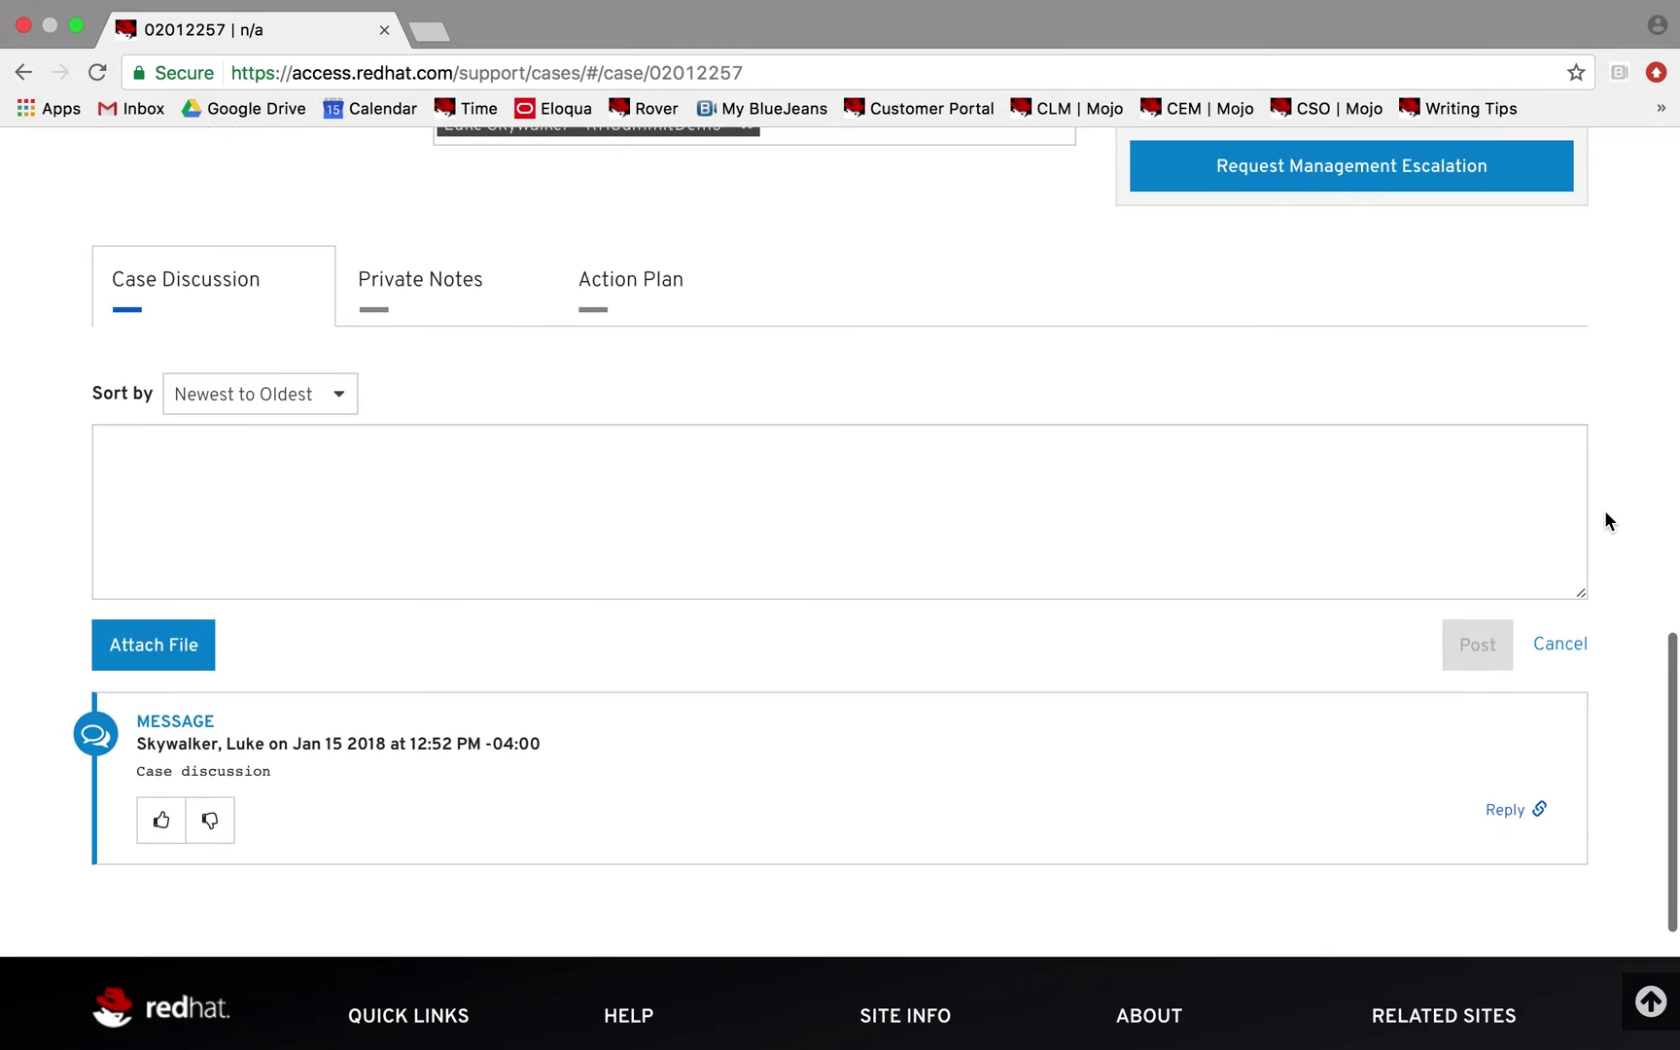